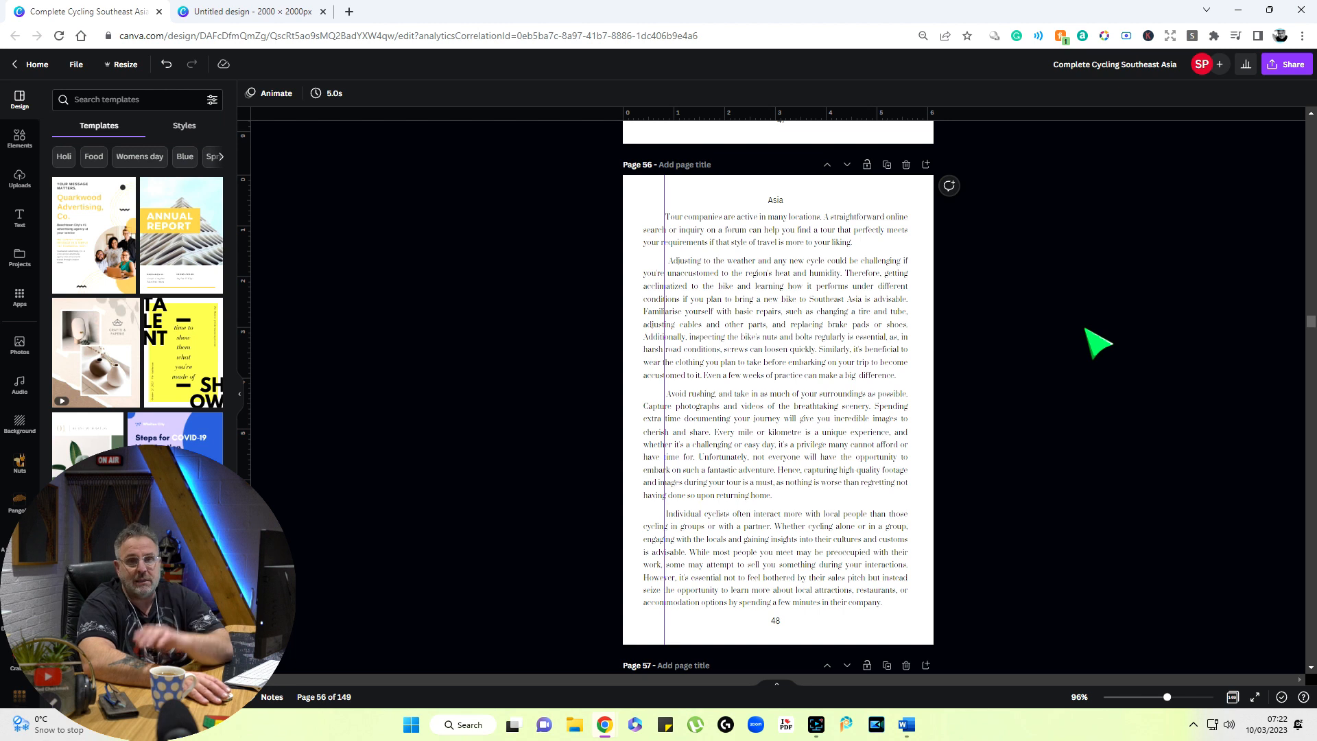
pyautogui.scroll(-3, 788, 628)
pyautogui.scroll(-4, 816, 466)
pyautogui.scroll(4, 850, 512)
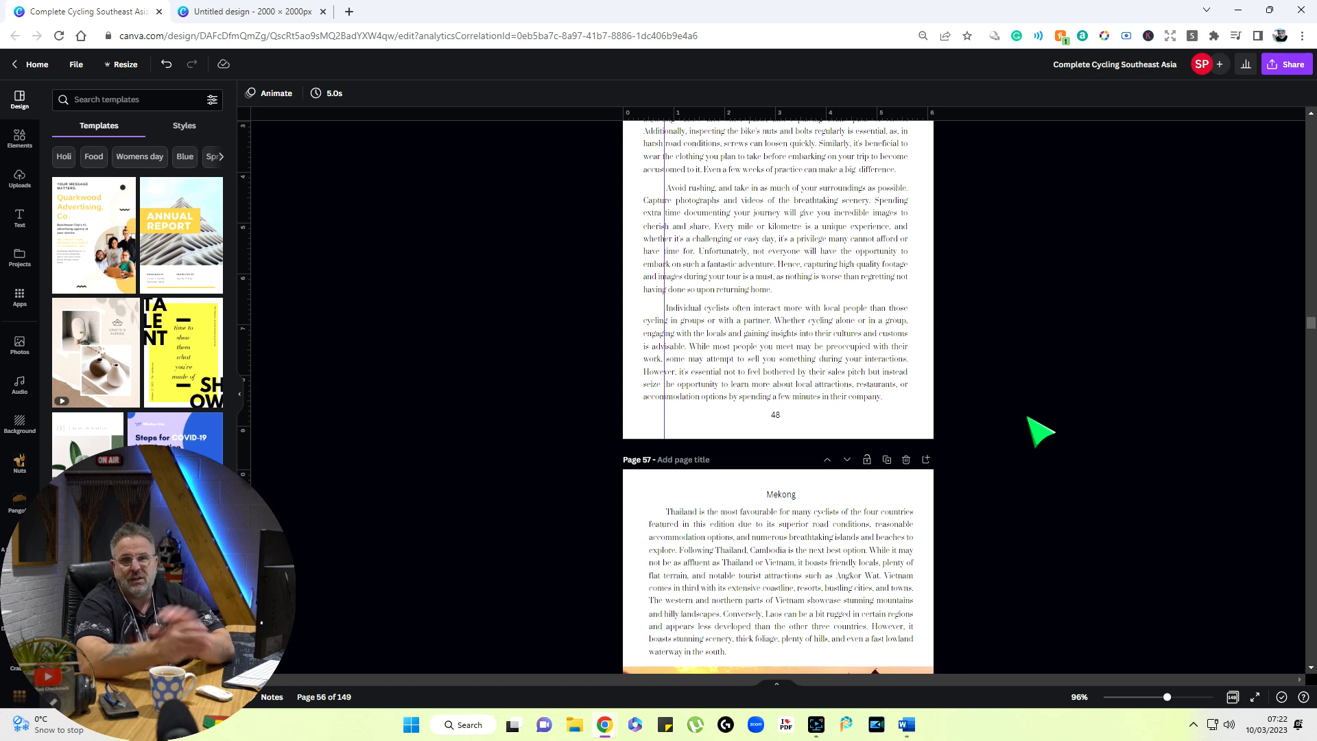
pyautogui.scroll(3, 788, 347)
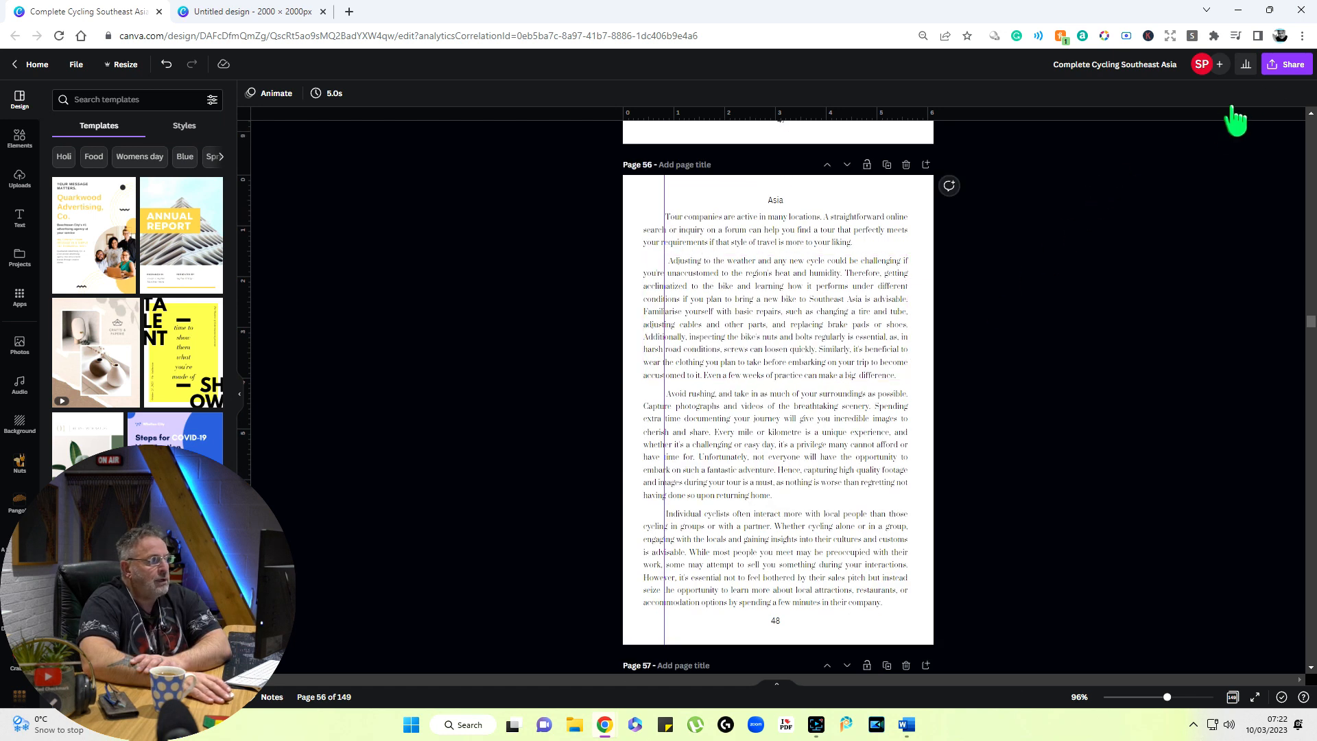
# Download only the current page, page 56 of the book design, as a JPG.
pyautogui.click(1283, 66)
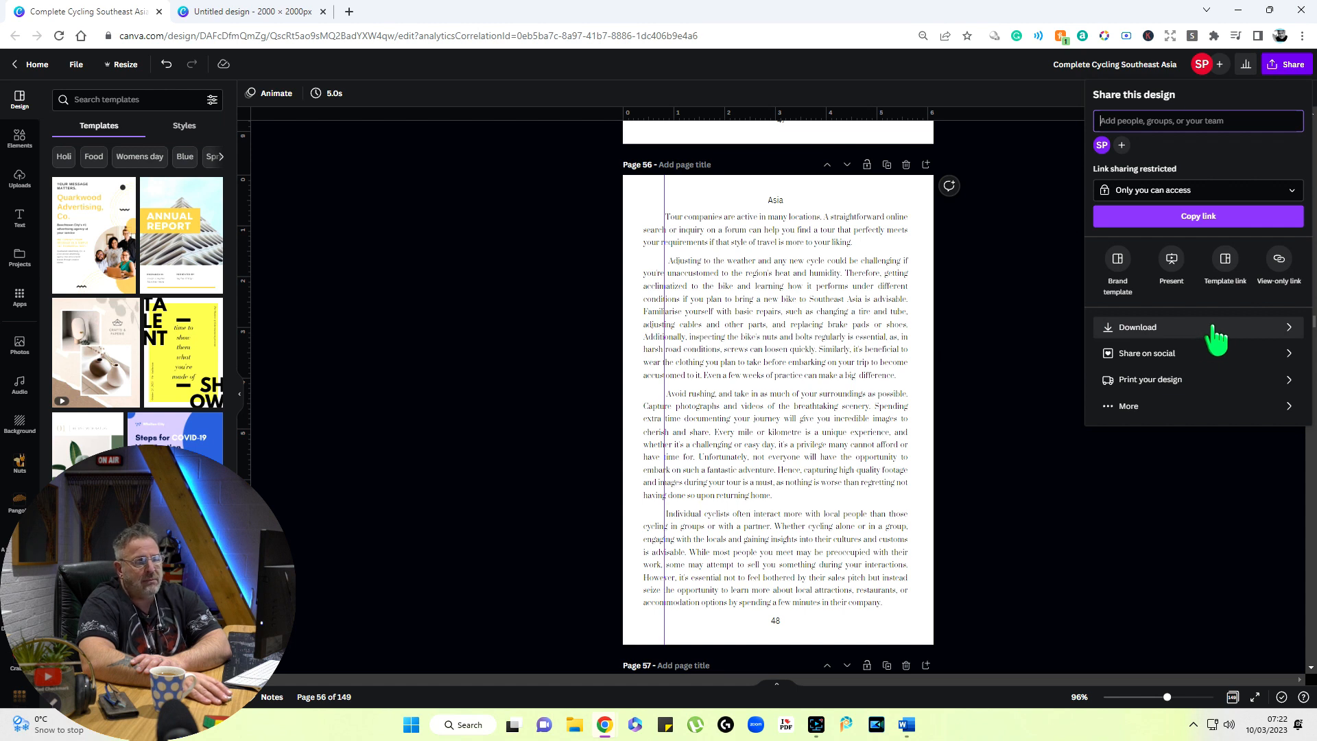
pyautogui.click(1217, 336)
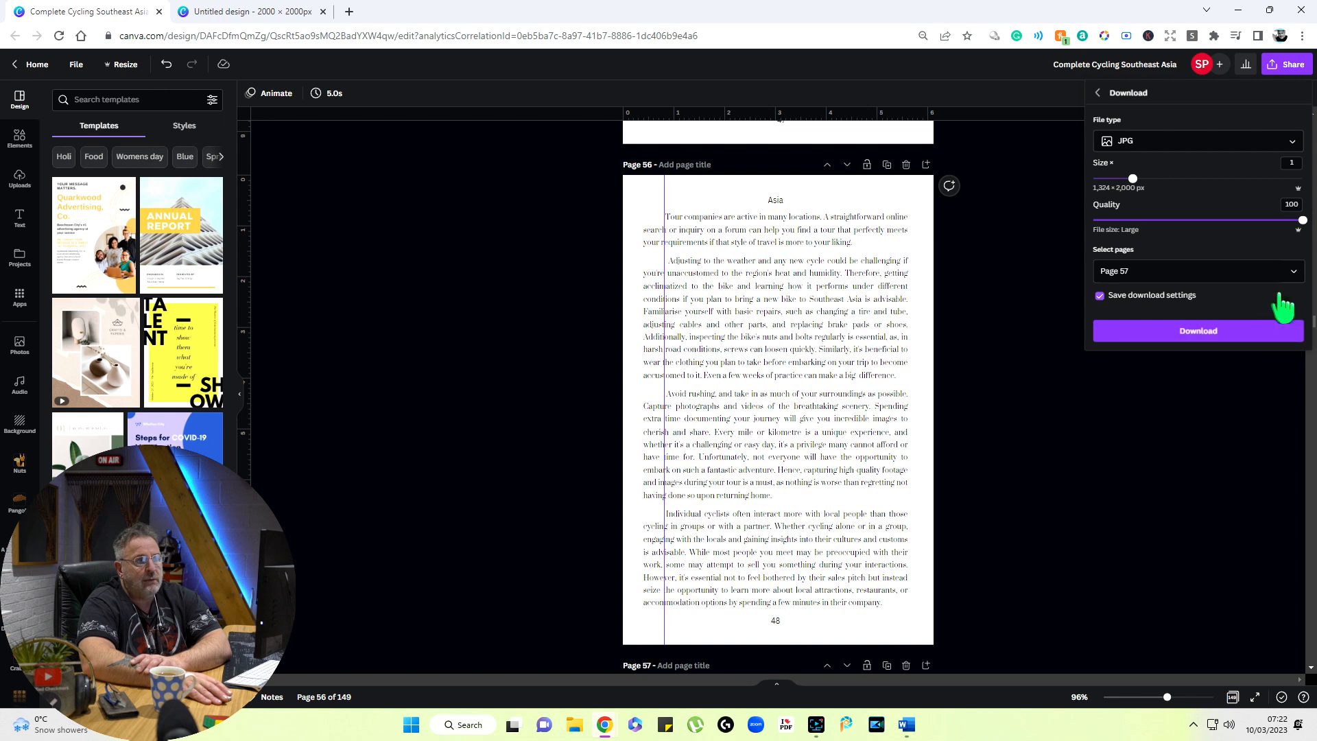
pyautogui.click(1294, 275)
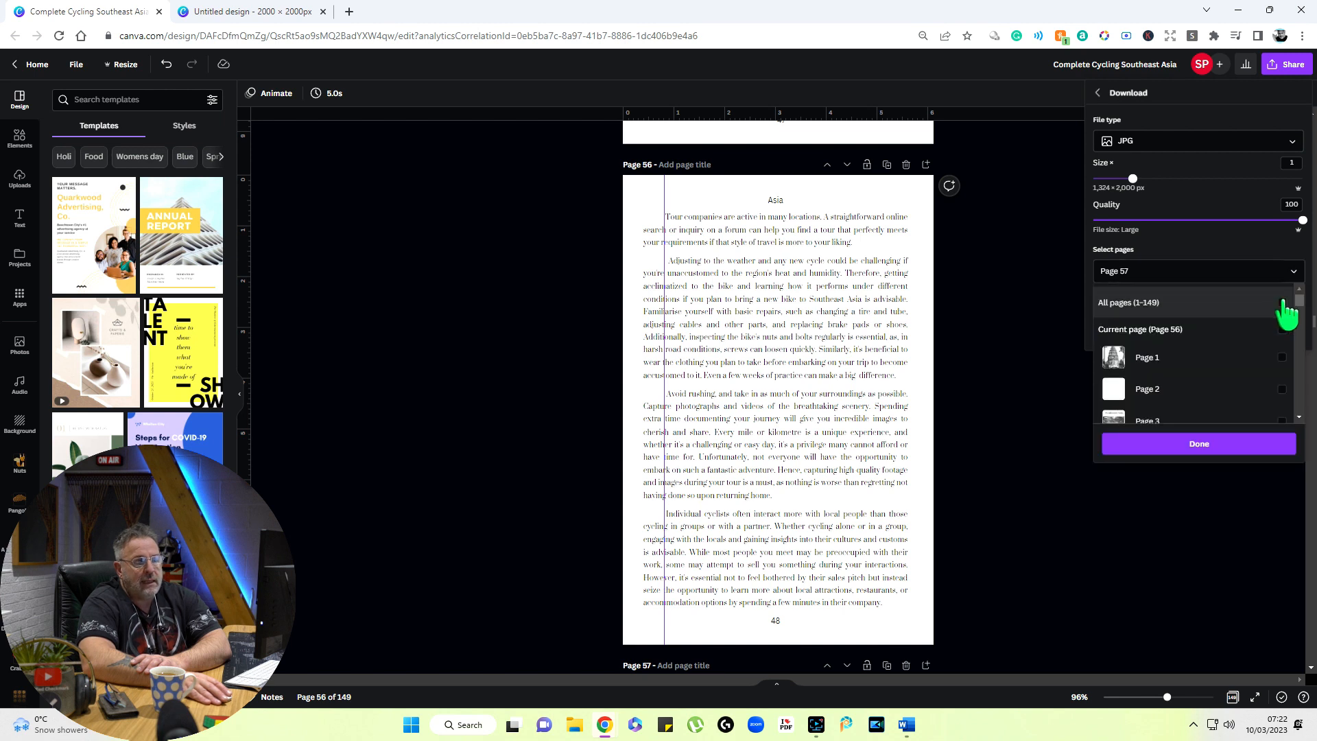
pyautogui.click(1283, 302)
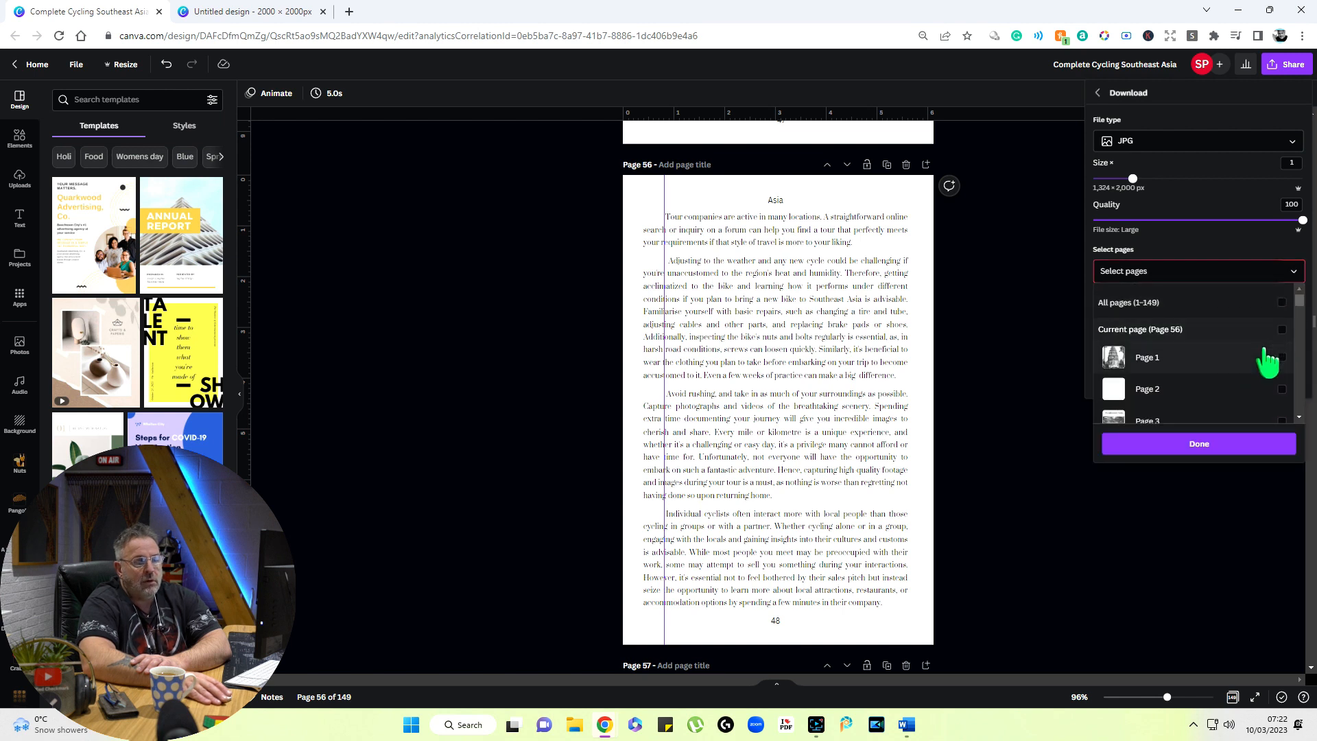
pyautogui.click(1282, 330)
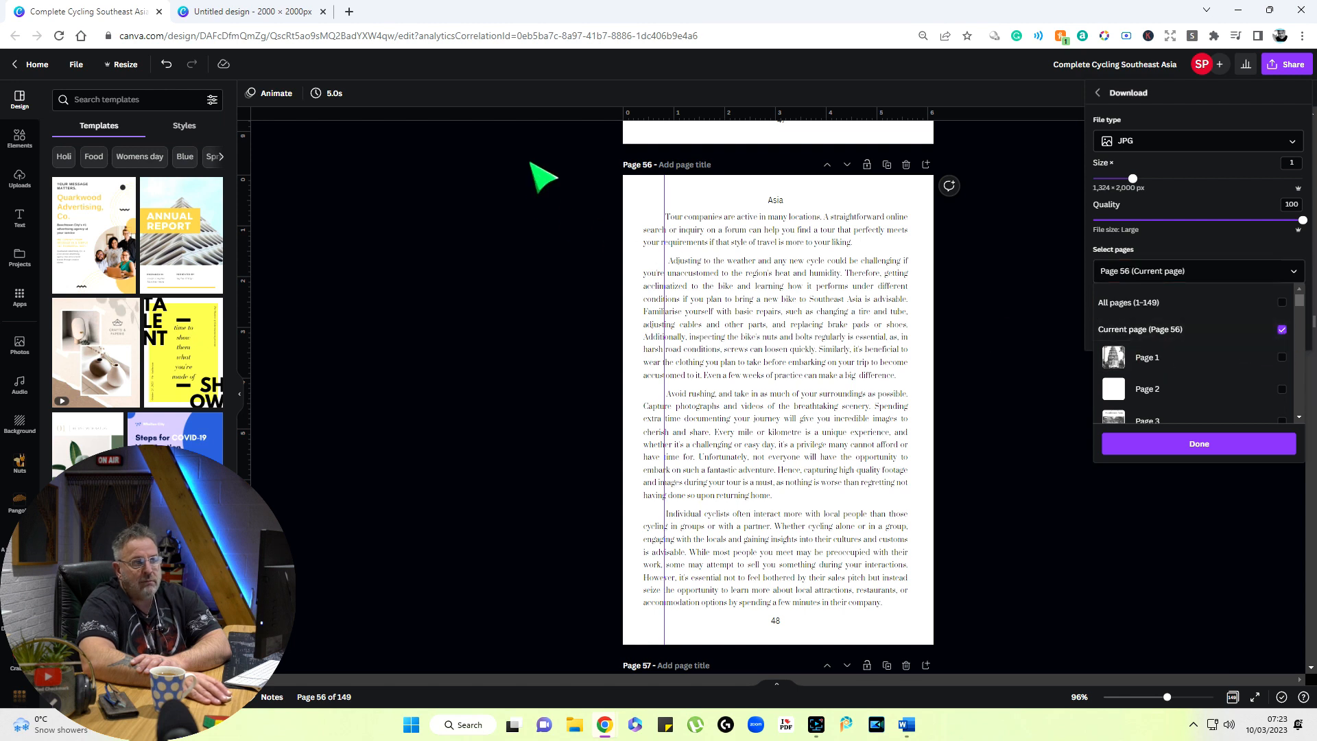
pyautogui.click(1199, 444)
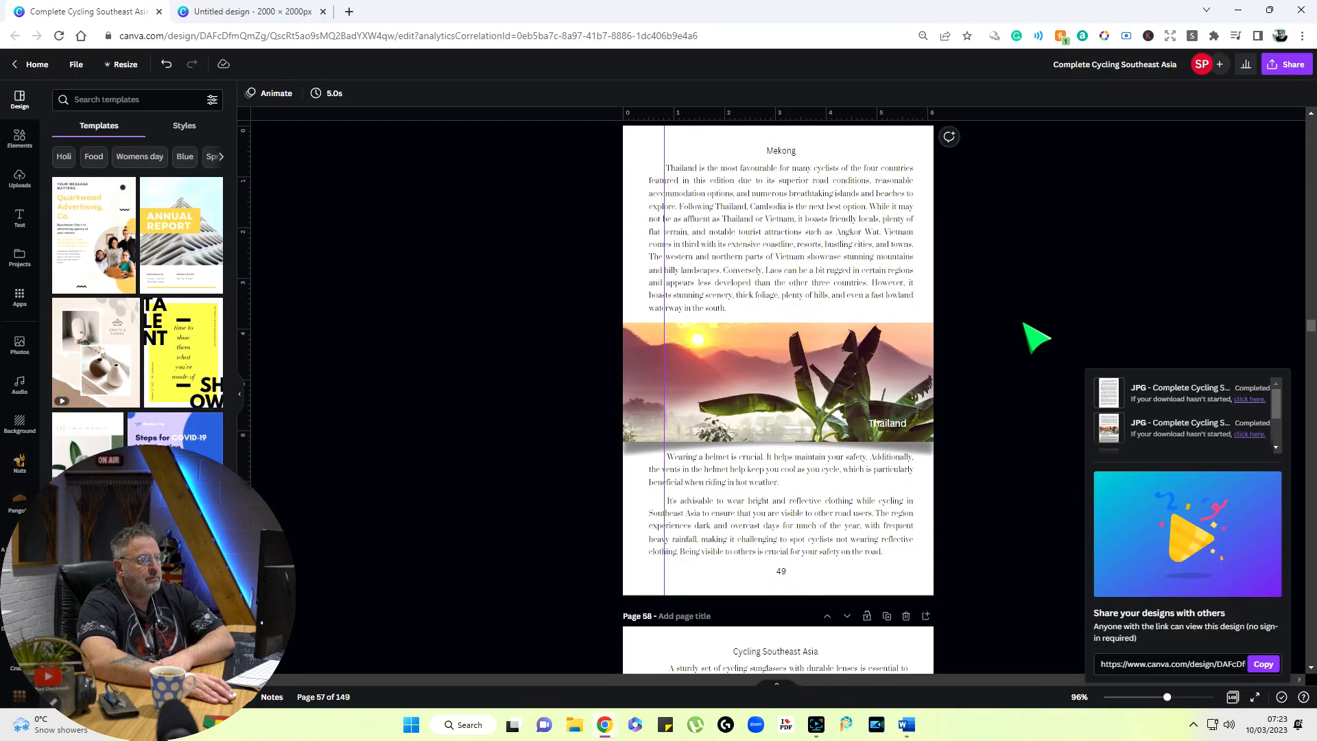
# Set up a JPG download of only the current page 57, clearing the earlier page selection.
pyautogui.scroll(2, 853, 249)
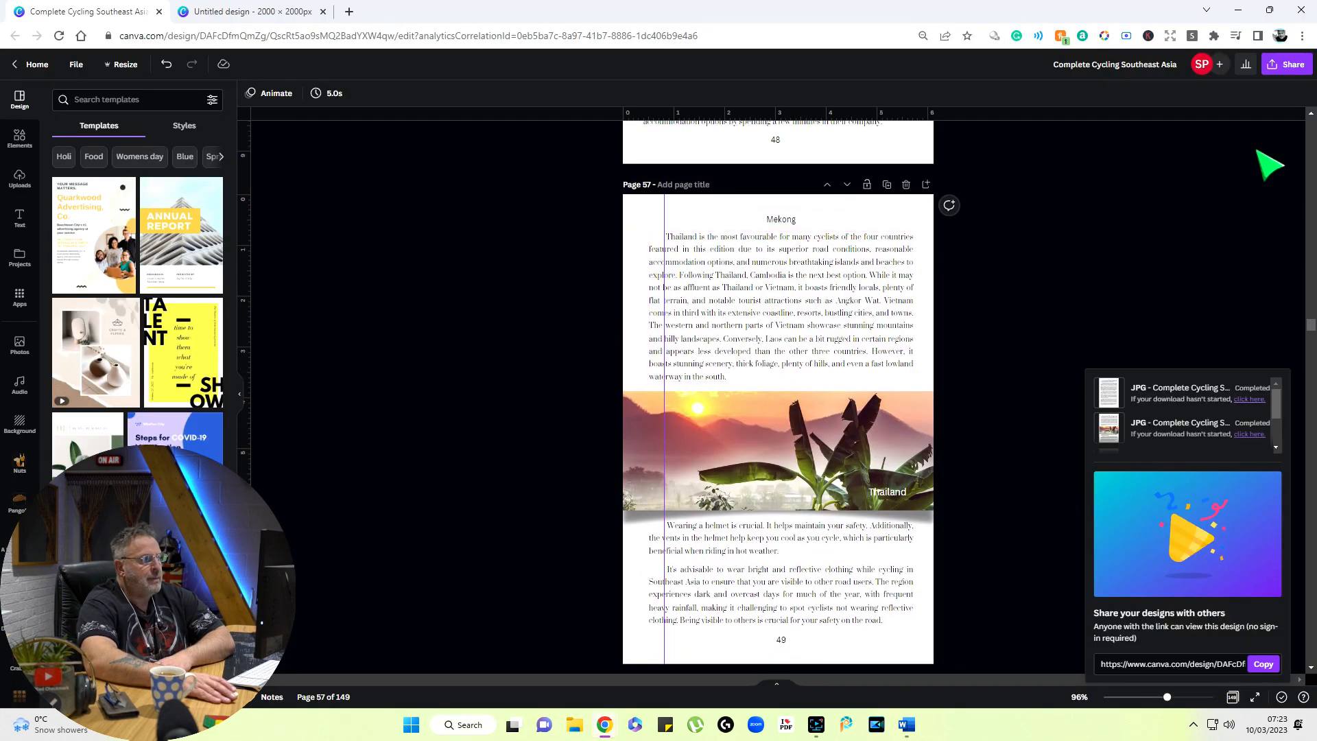
pyautogui.click(1290, 66)
pyautogui.click(1269, 322)
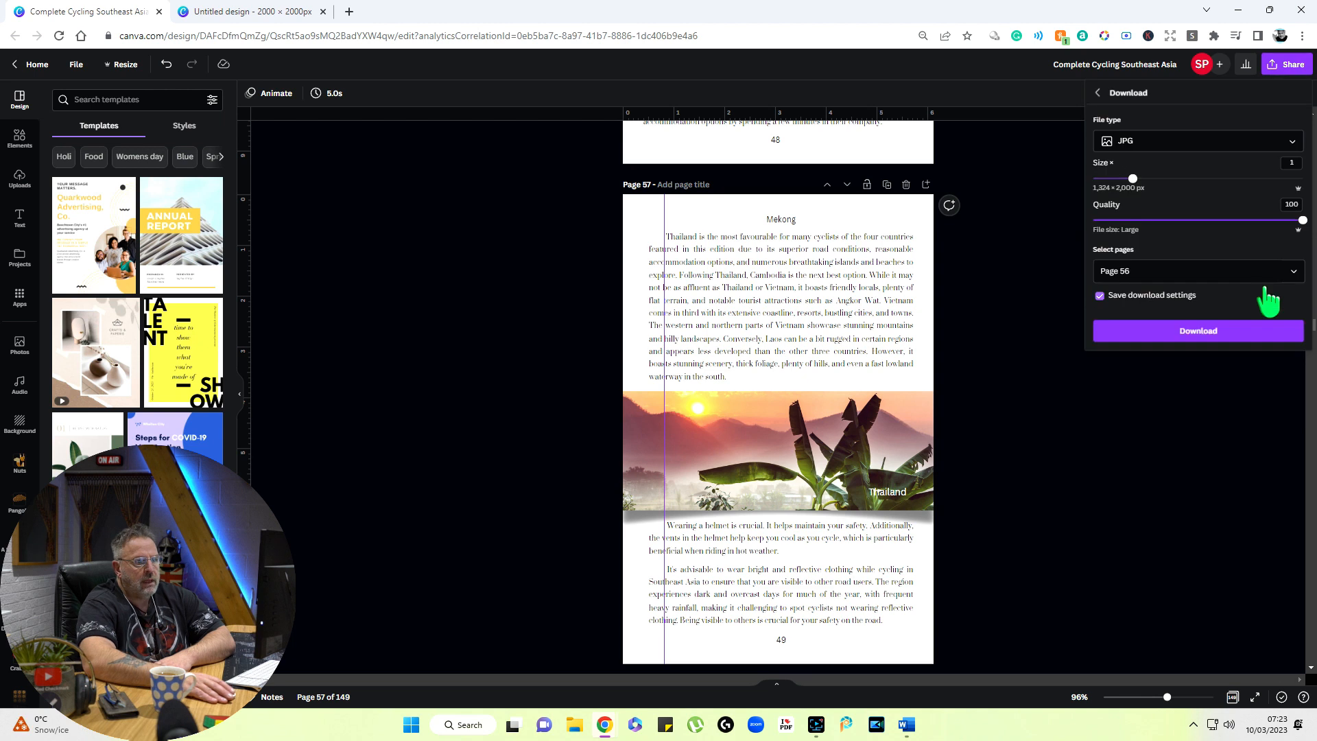
pyautogui.click(1294, 273)
pyautogui.click(1282, 330)
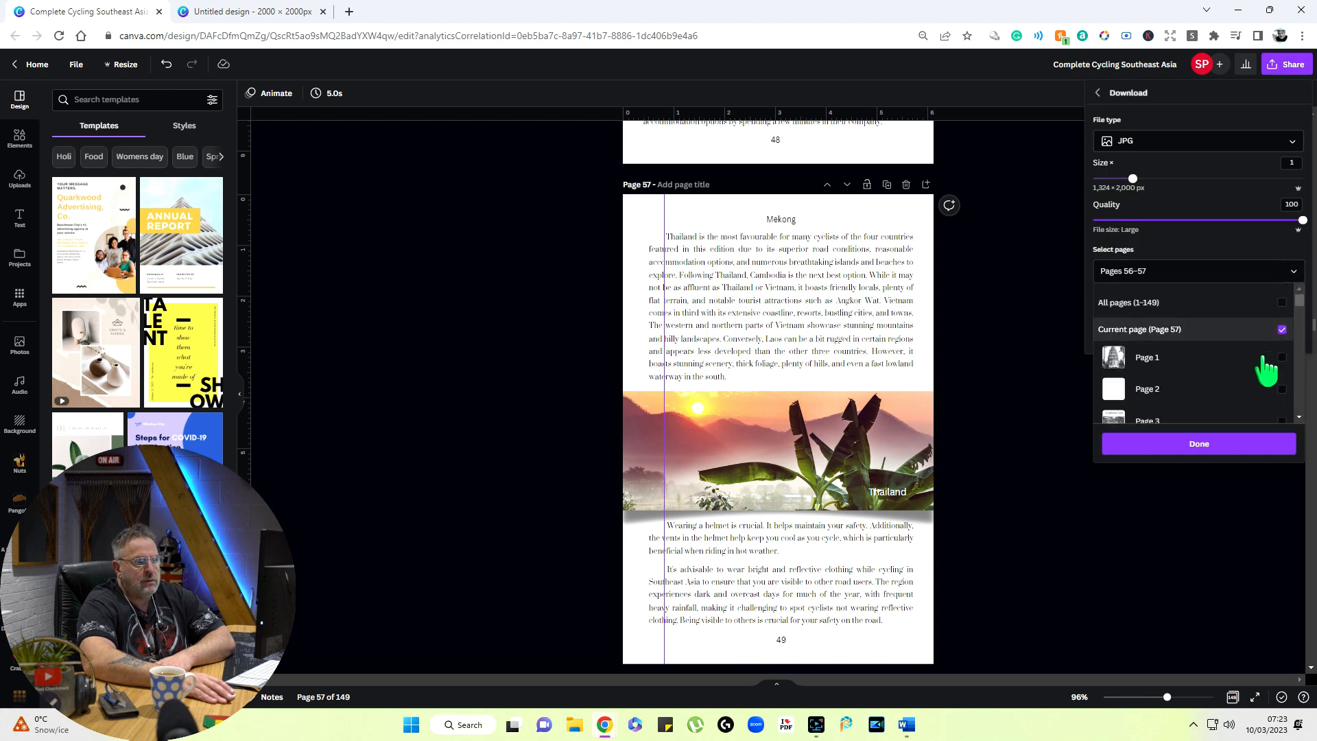
pyautogui.click(1283, 329)
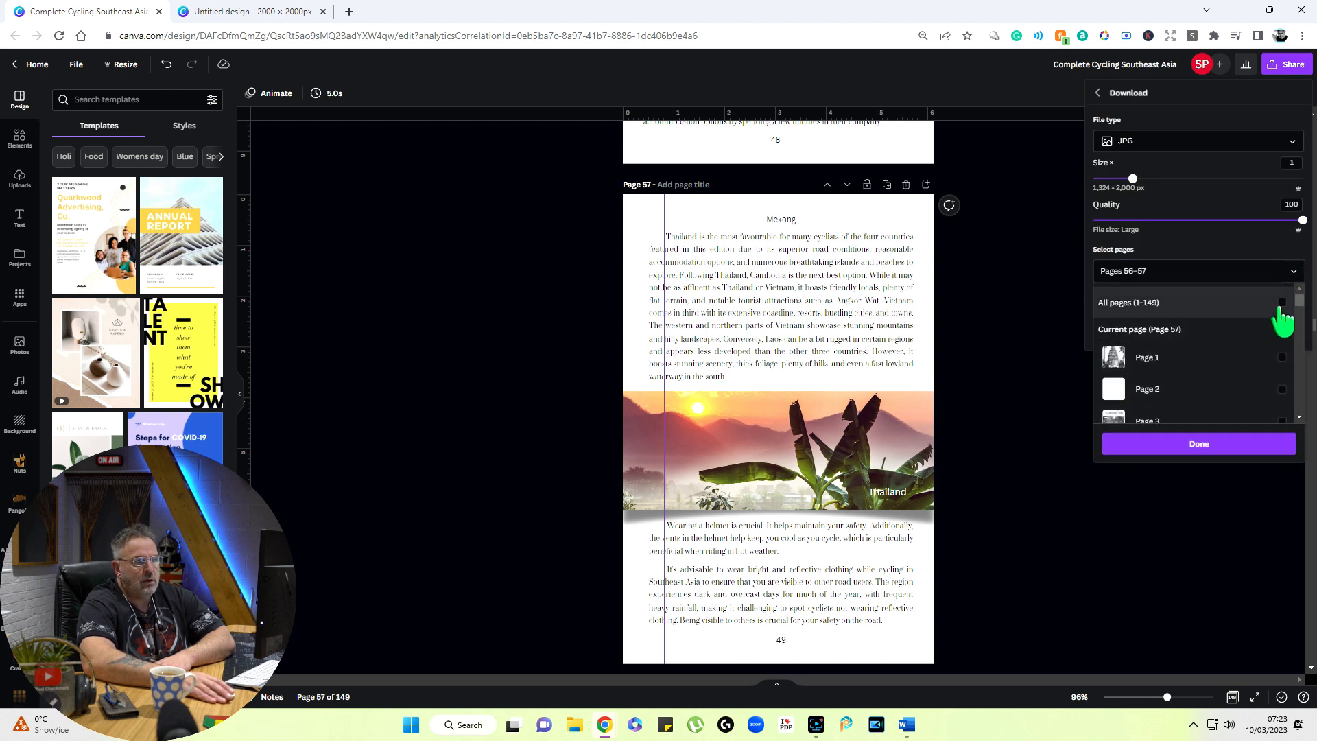
pyautogui.click(1282, 303)
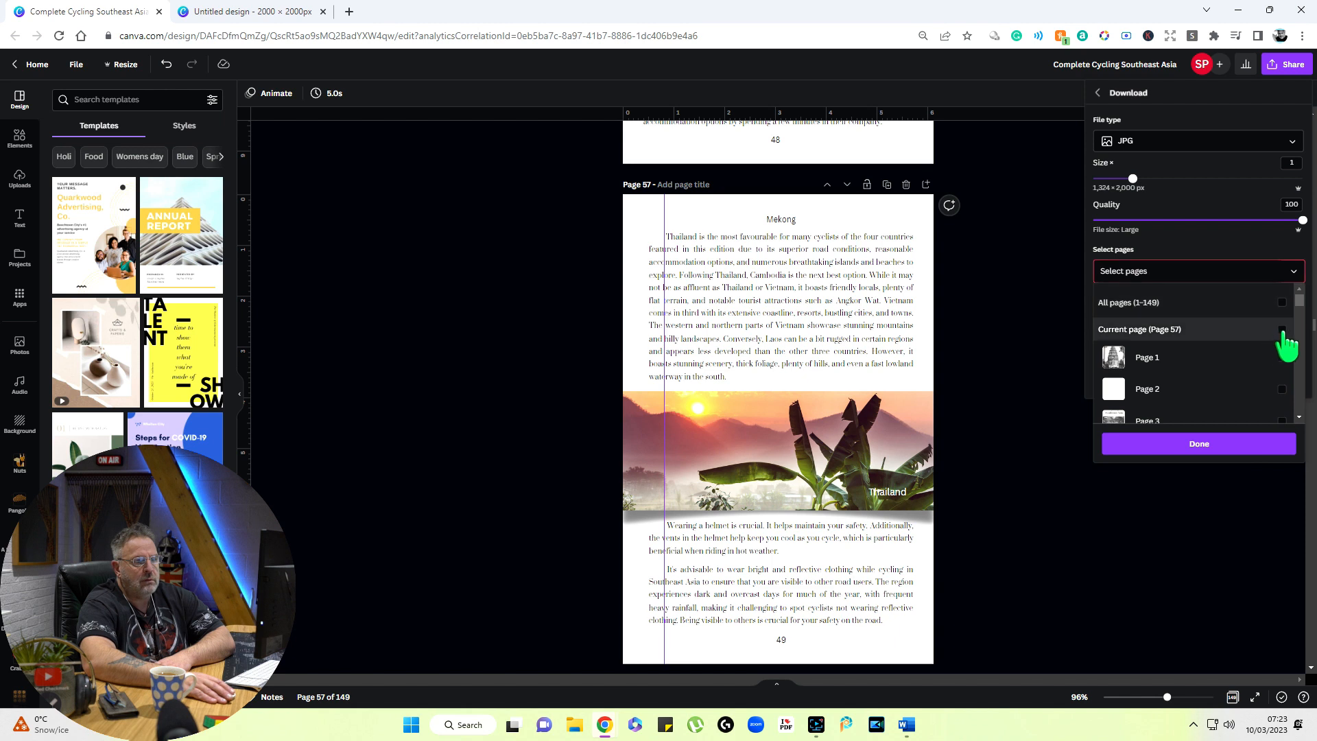
pyautogui.click(1282, 331)
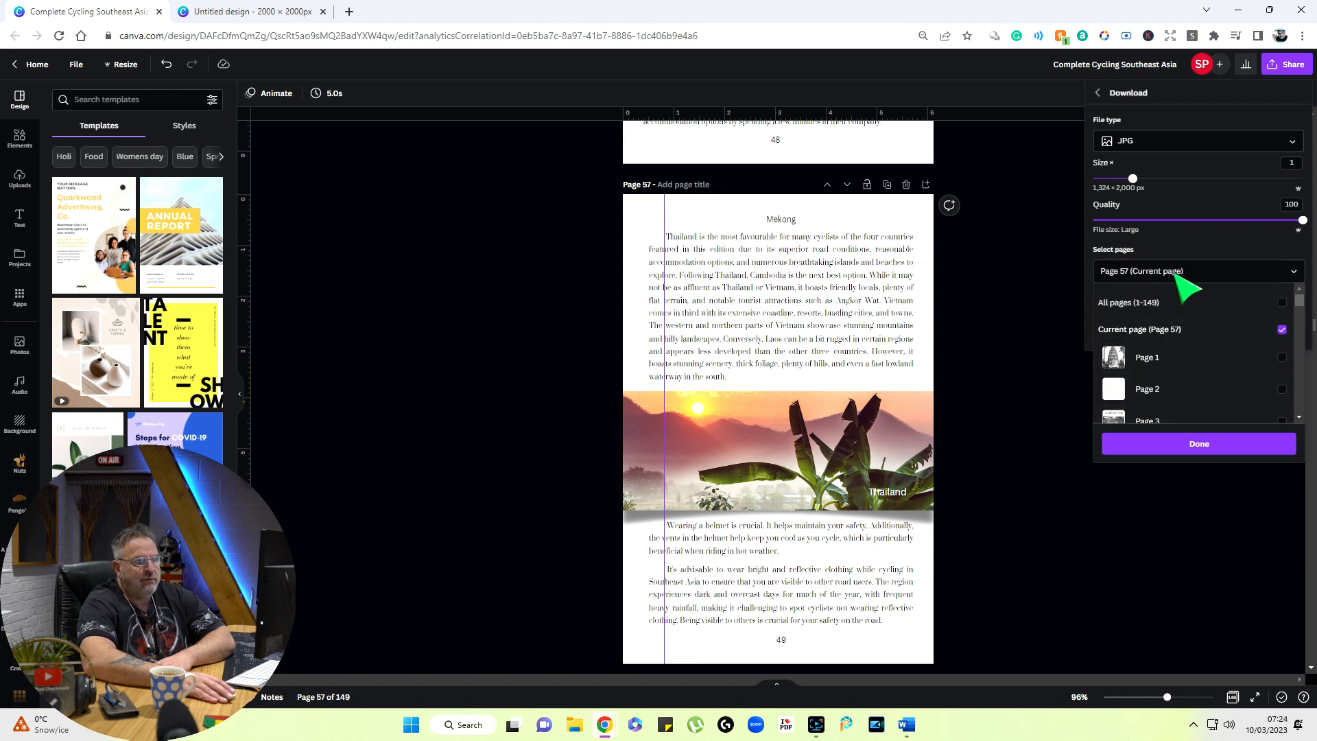
pyautogui.click(1179, 442)
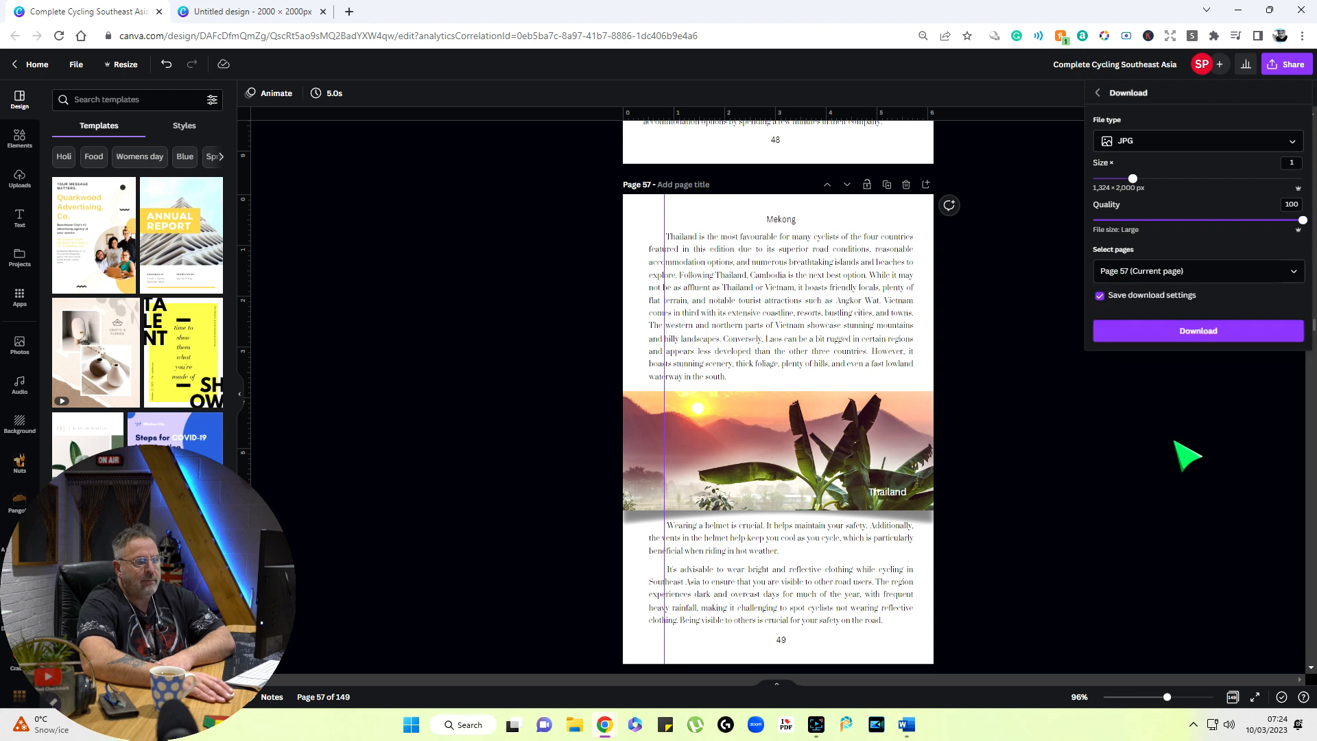
# Download the page and save the JPG in the MOCKUPS folder under the file name 2.
pyautogui.click(1170, 333)
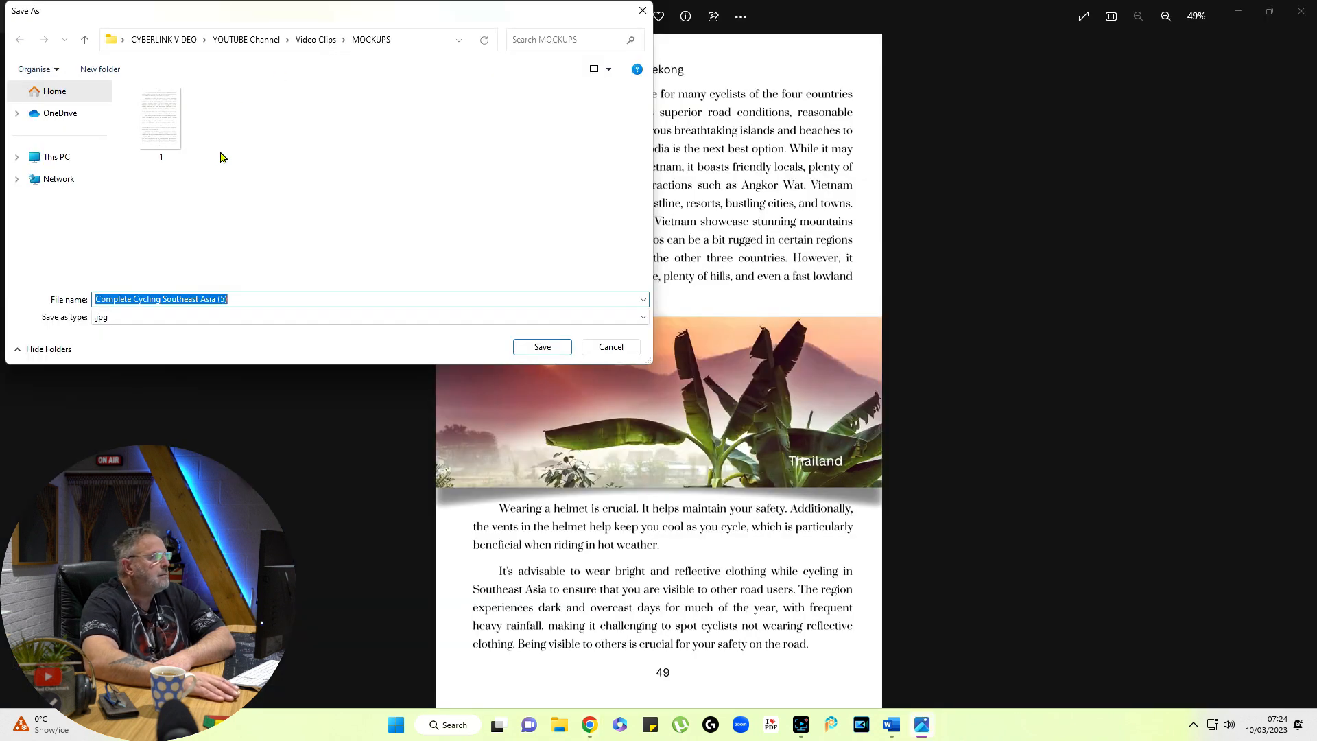
pyautogui.write('2')
pyautogui.click(542, 347)
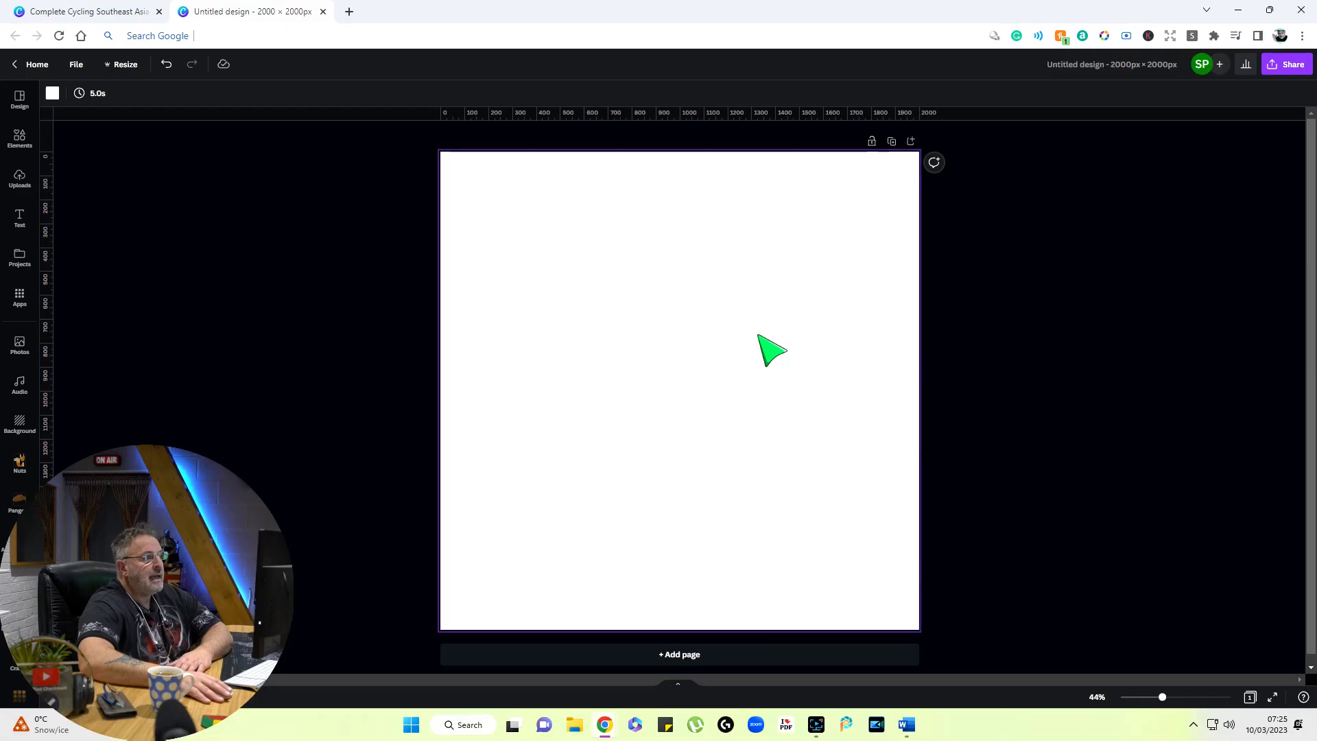
# Place the two uploaded book page images, pages 48 and 49, on the blank 2000 × 2000 px design.
pyautogui.click(22, 183)
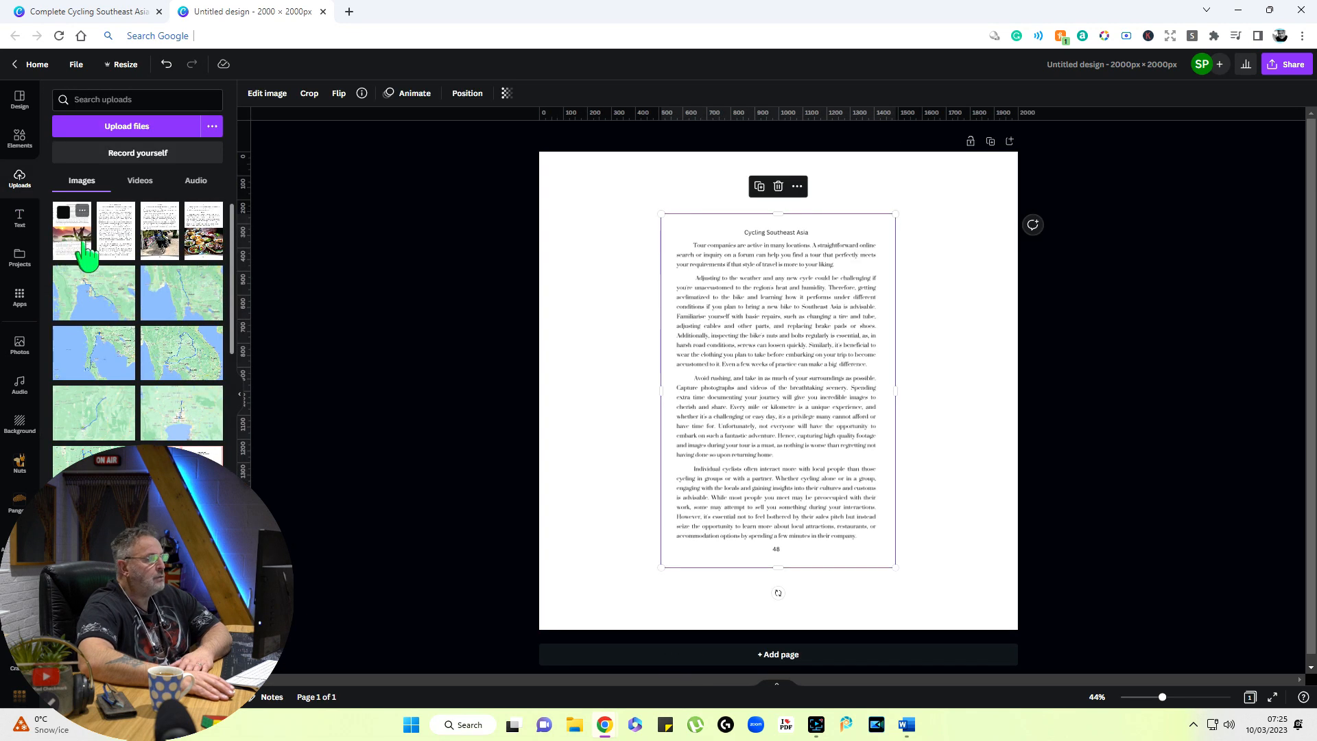
pyautogui.click(82, 243)
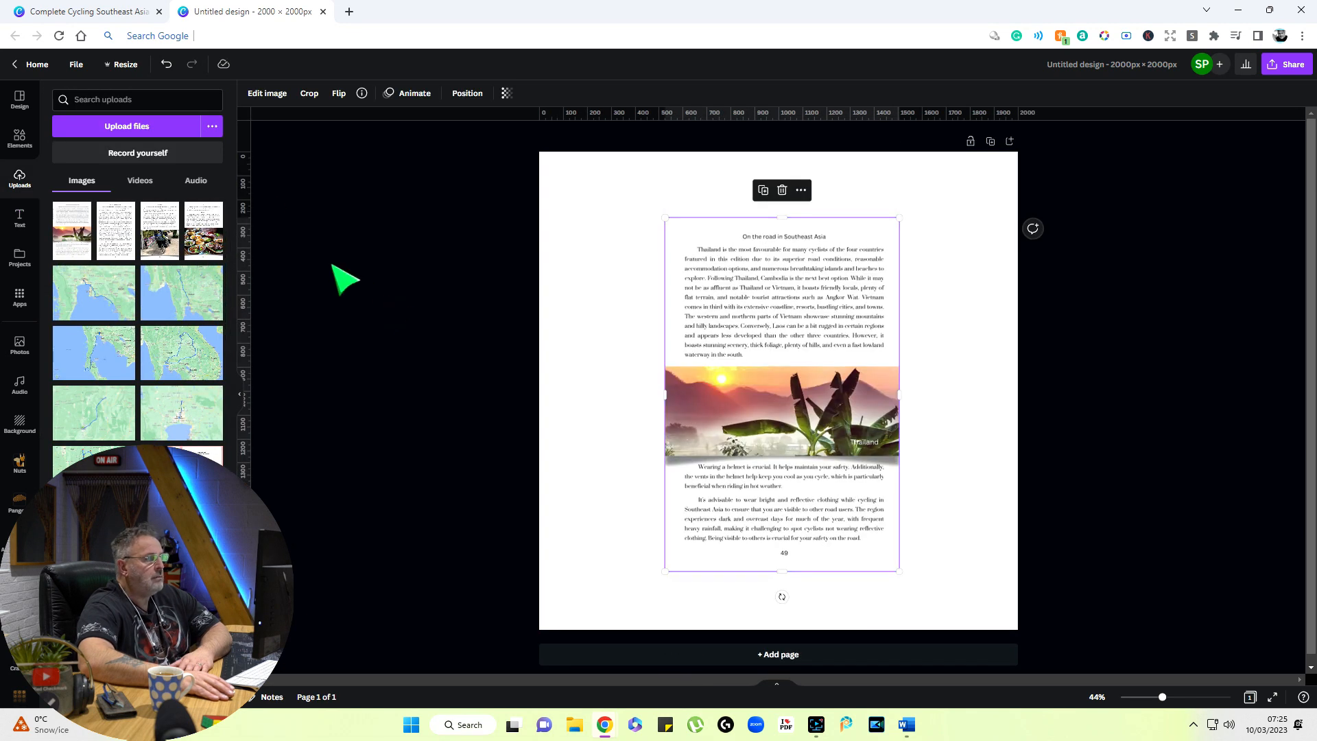
pyautogui.click(241, 396)
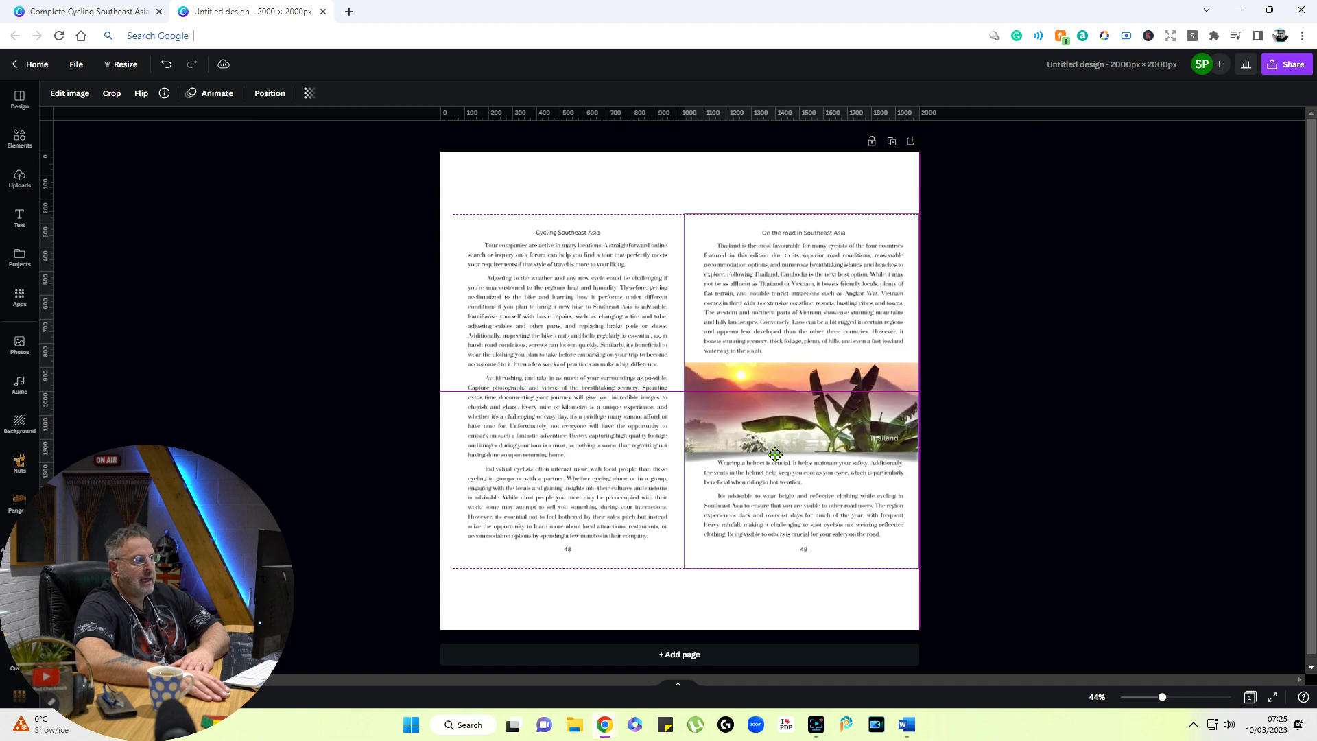
# Align the two page images side by side so their inner edges meet at the canvas's vertical centre line.
pyautogui.moveTo(737, 381)
pyautogui.mouseDown()
pyautogui.moveTo(720, 352)
pyautogui.moveTo(741, 357)
pyautogui.moveTo(728, 353)
pyautogui.moveTo(732, 379)
pyautogui.mouseUp()
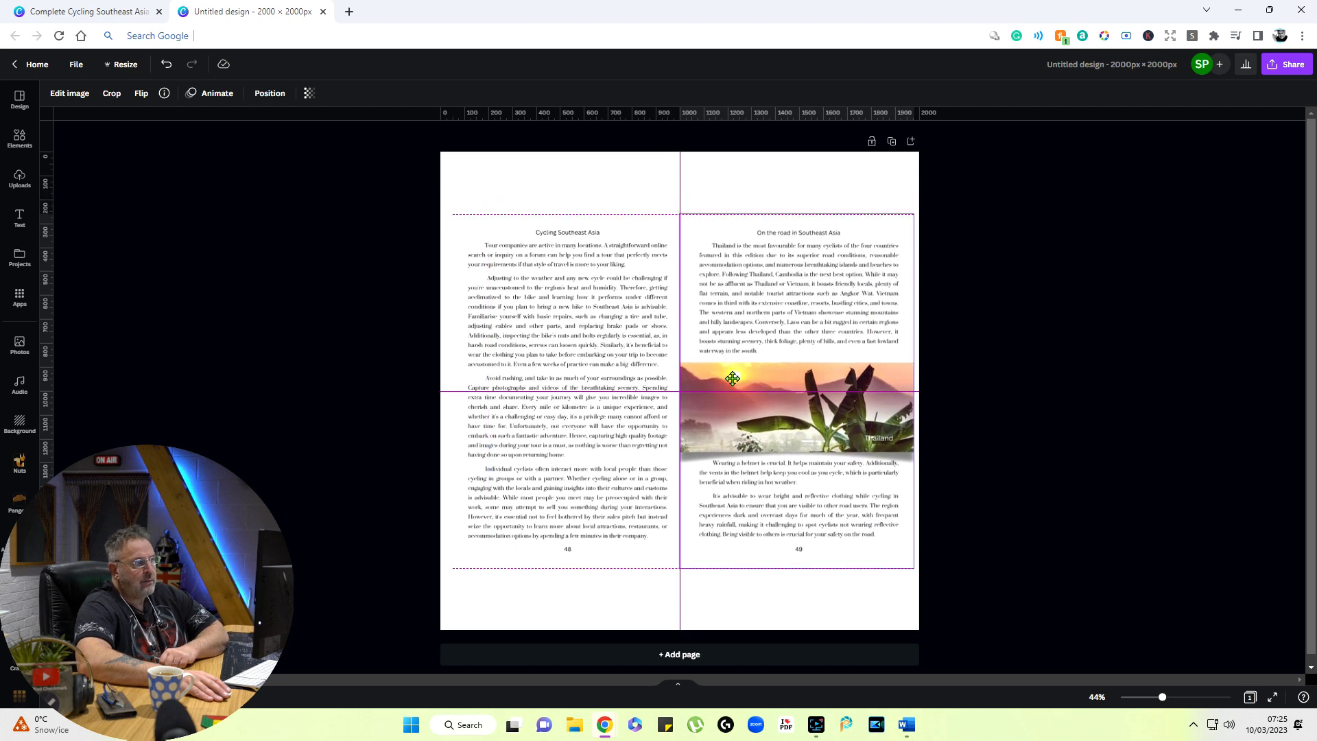
pyautogui.moveTo(733, 379); pyautogui.dragTo(733, 379)
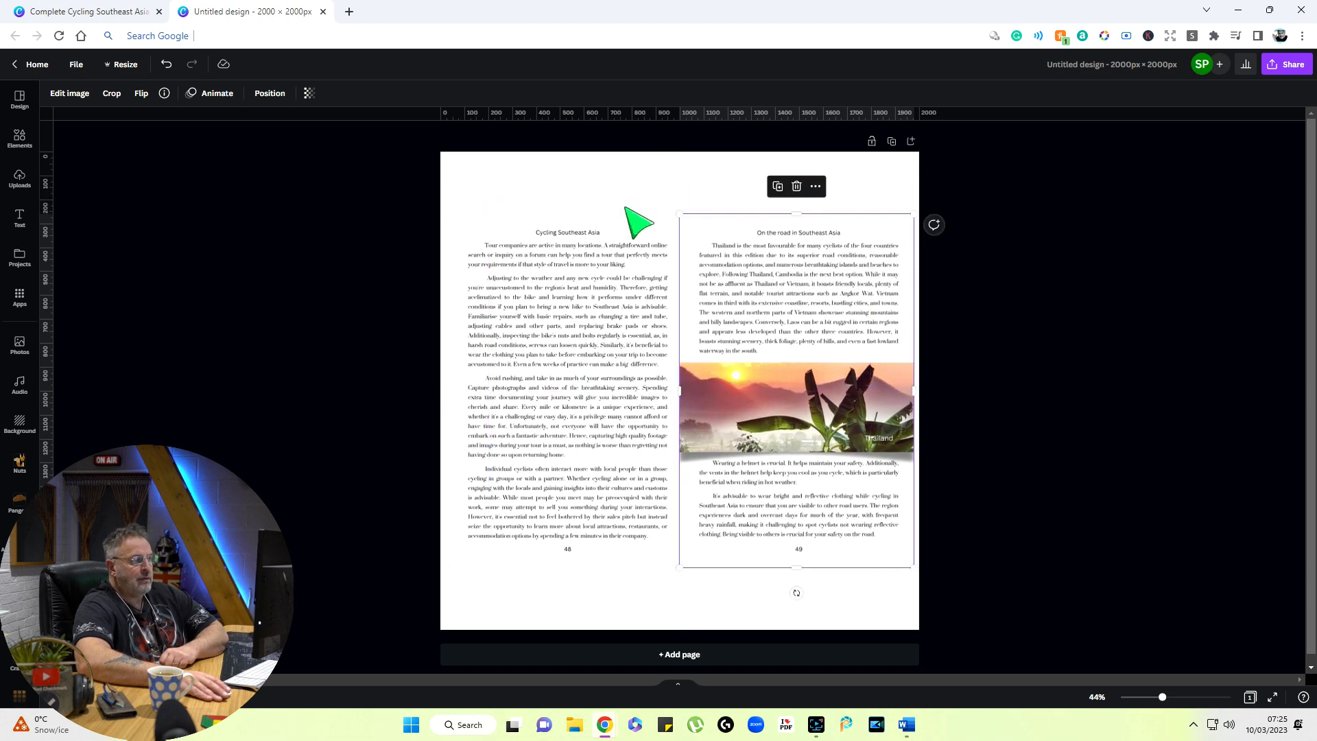
pyautogui.moveTo(623, 390); pyautogui.dragTo(607, 381)
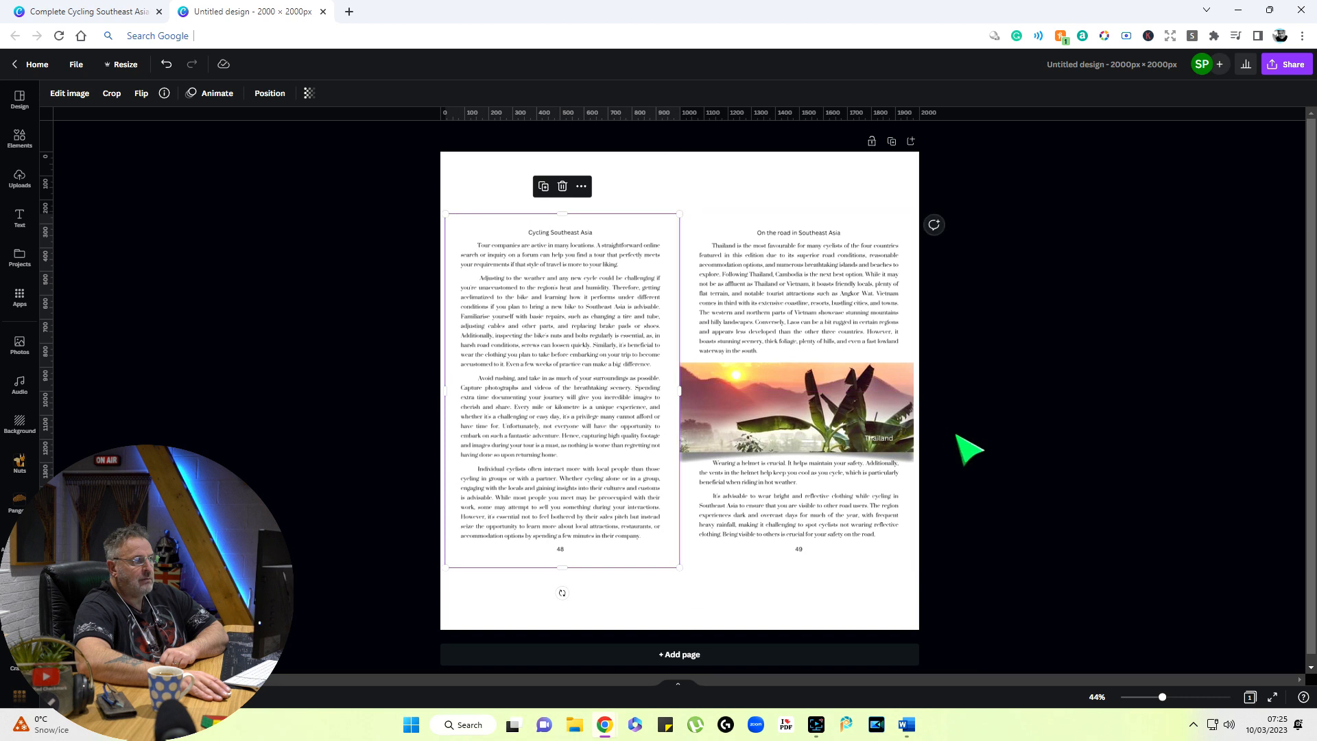
# Shrink both page images slightly and realign them at the centre line, leaving a margin around the spread.
pyautogui.click(988, 449)
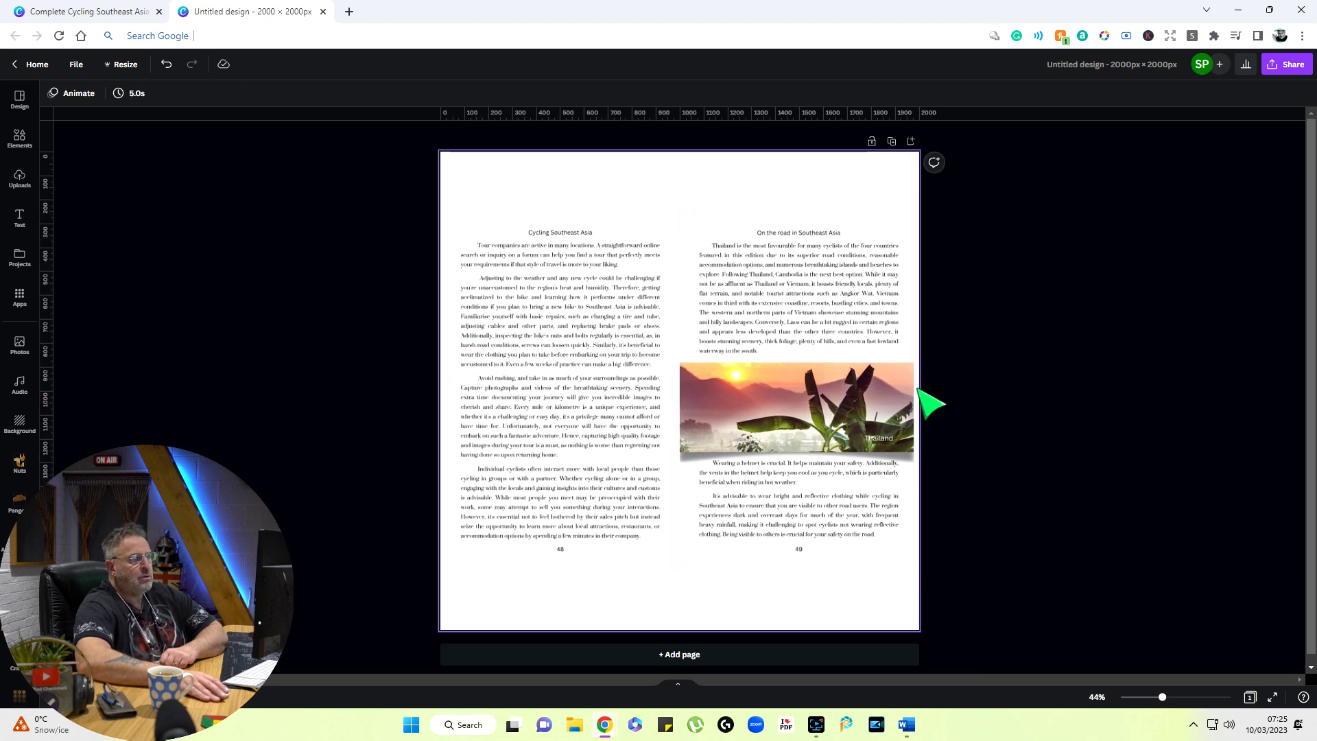
pyautogui.click(869, 388)
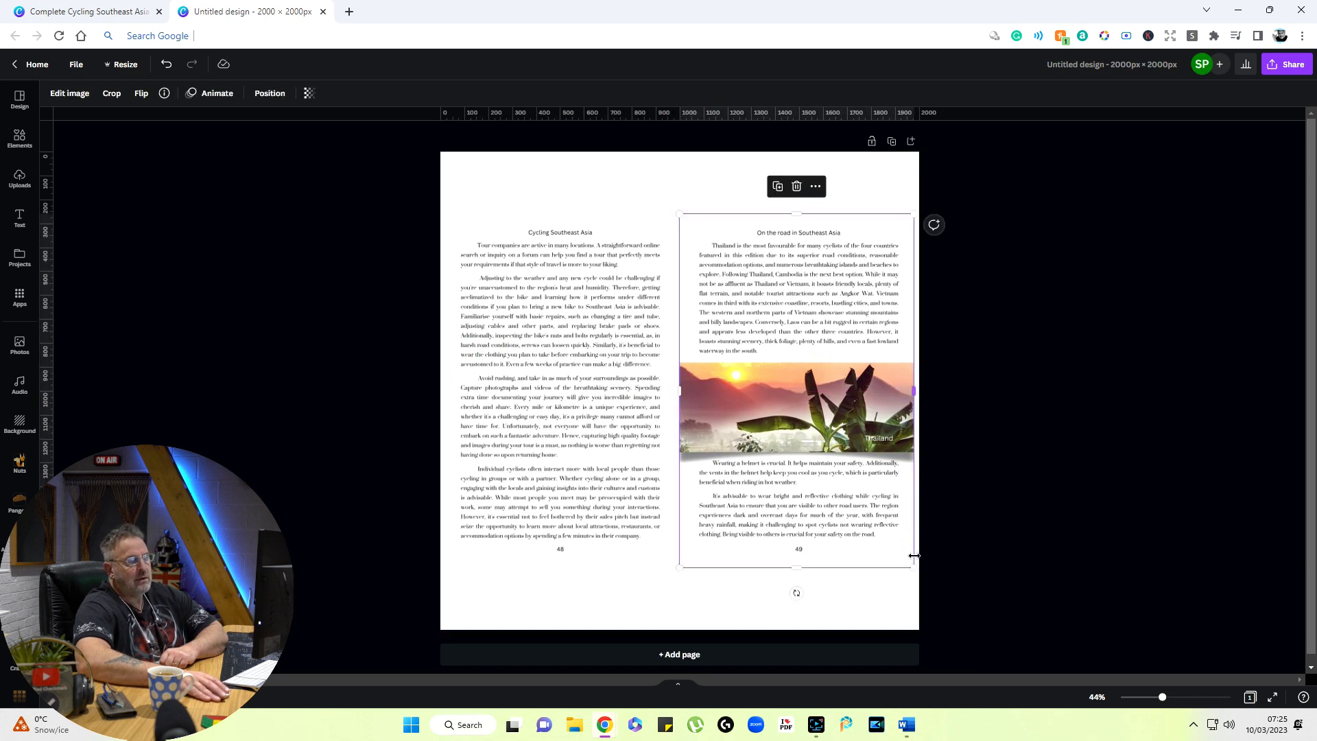
pyautogui.moveTo(915, 569); pyautogui.dragTo(902, 553)
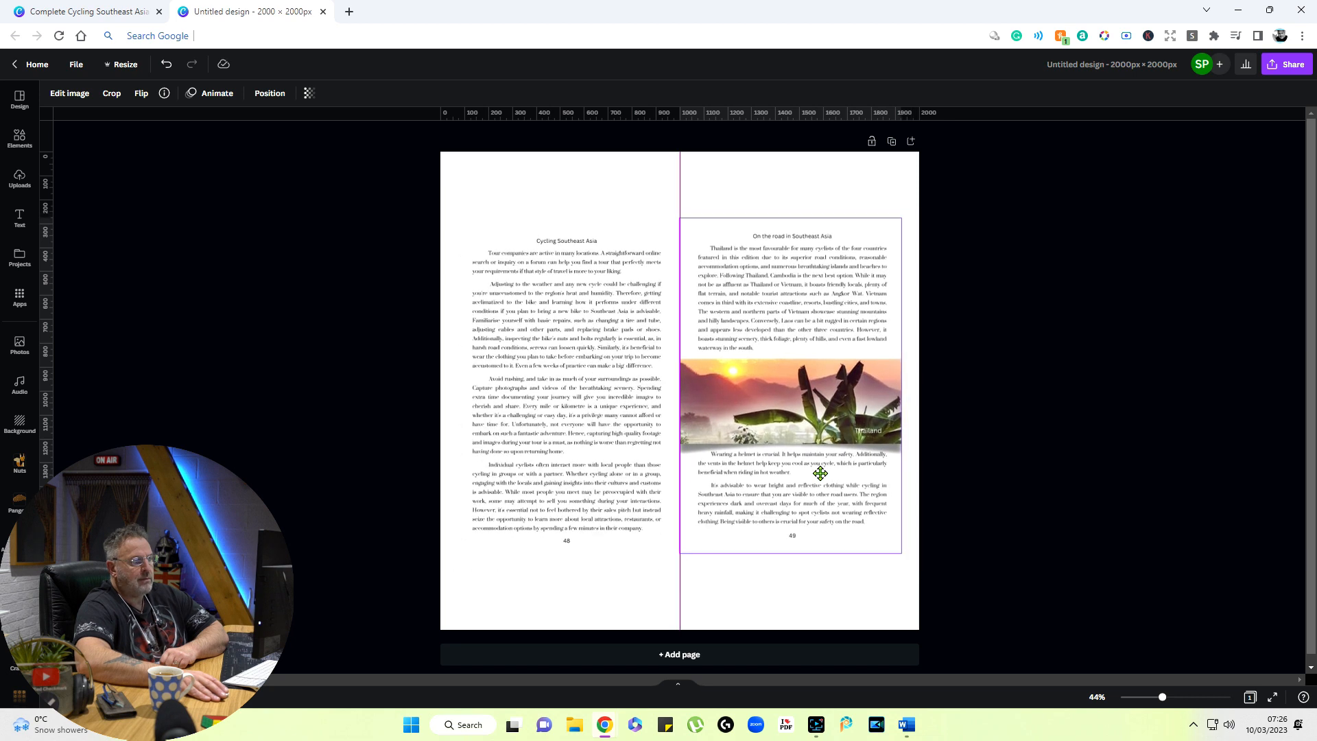
# Change the canvas background colour behind the book spread to grey.
pyautogui.click(906, 157)
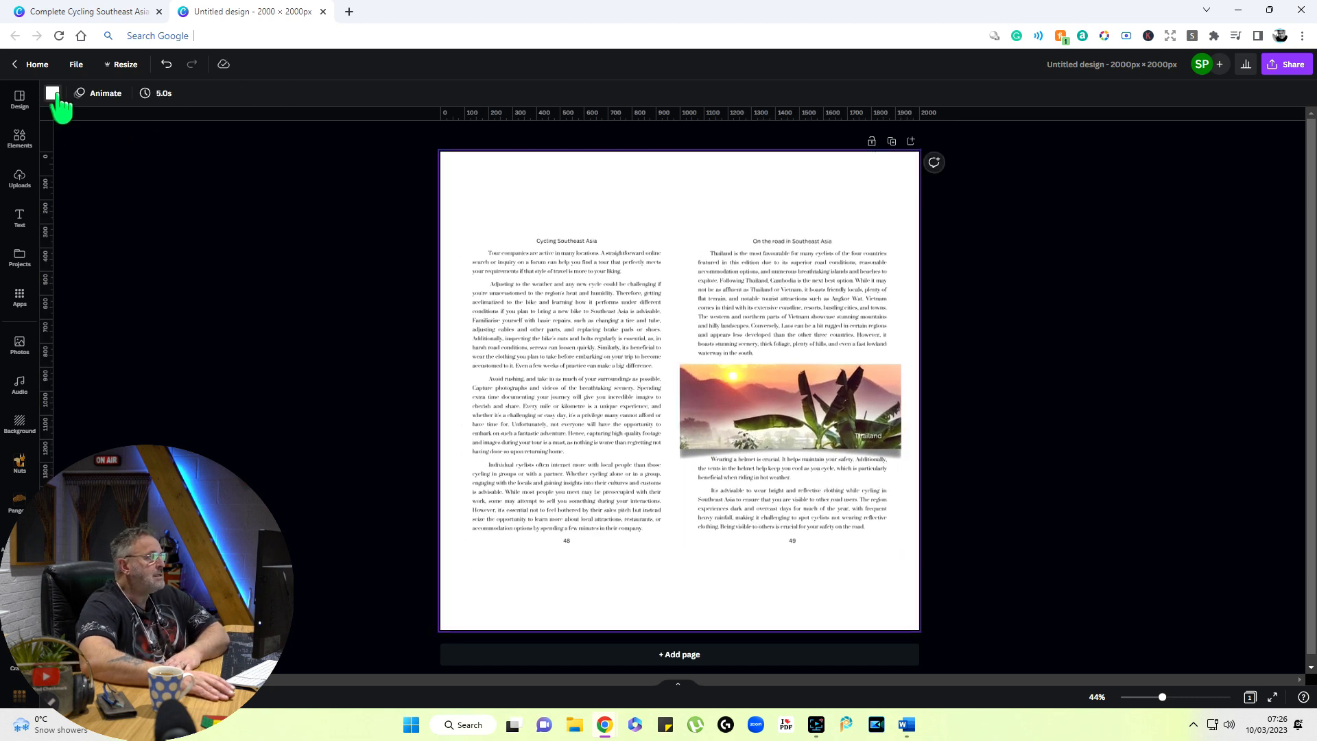
pyautogui.click(58, 96)
pyautogui.click(152, 299)
pyautogui.click(383, 302)
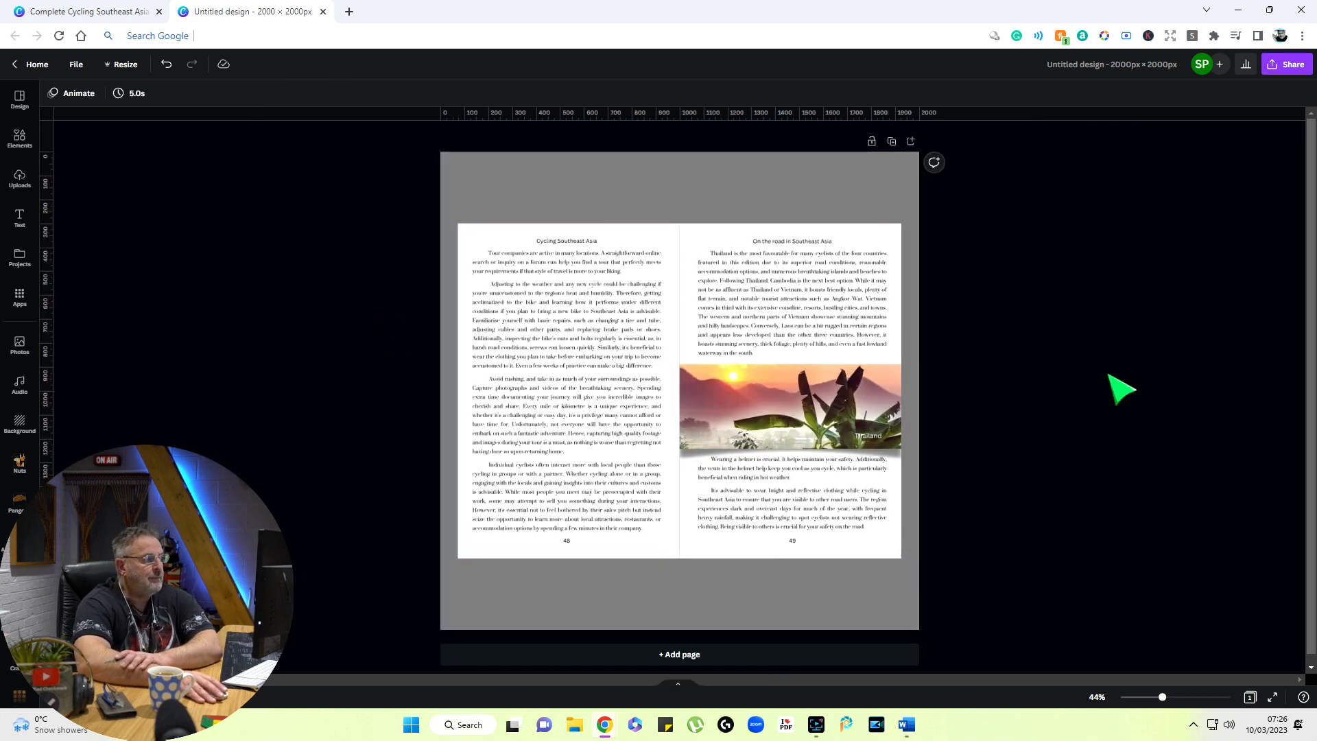
# Apply a drop shadow to the image of page 48.
pyautogui.click(605, 371)
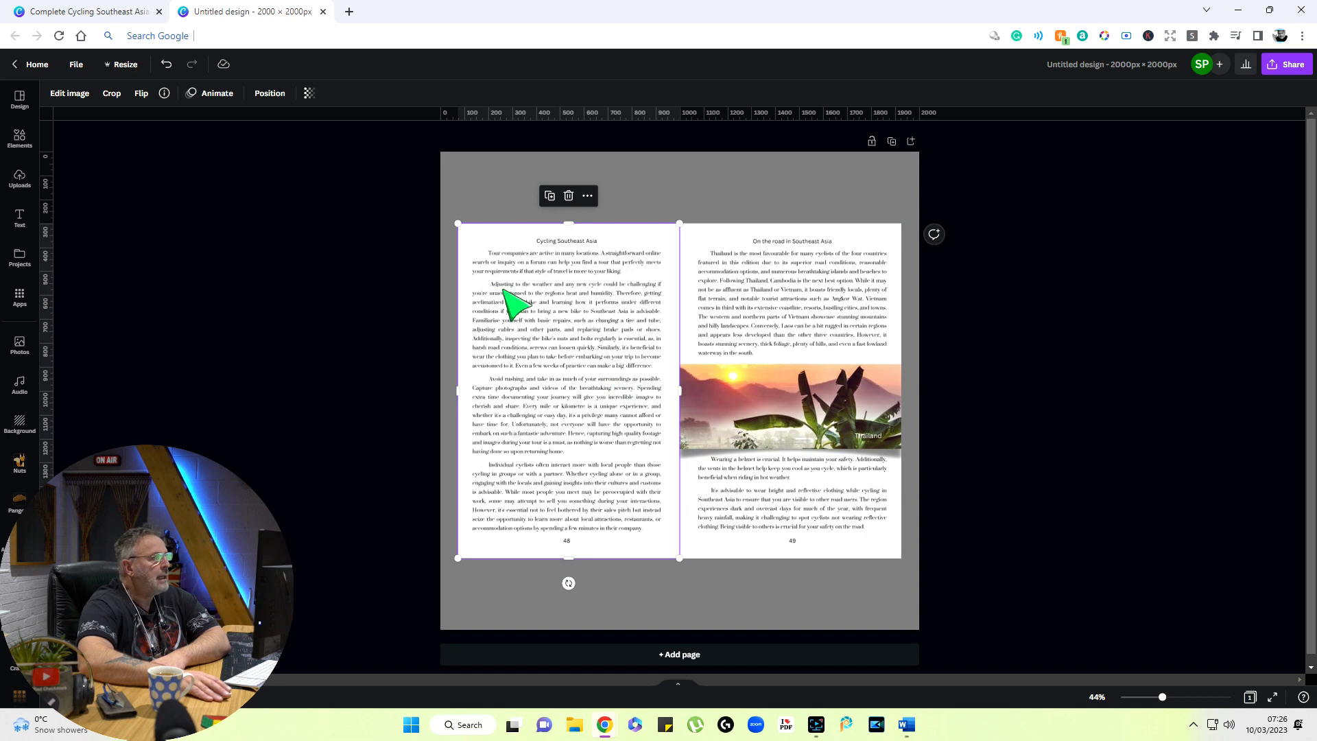
pyautogui.click(69, 92)
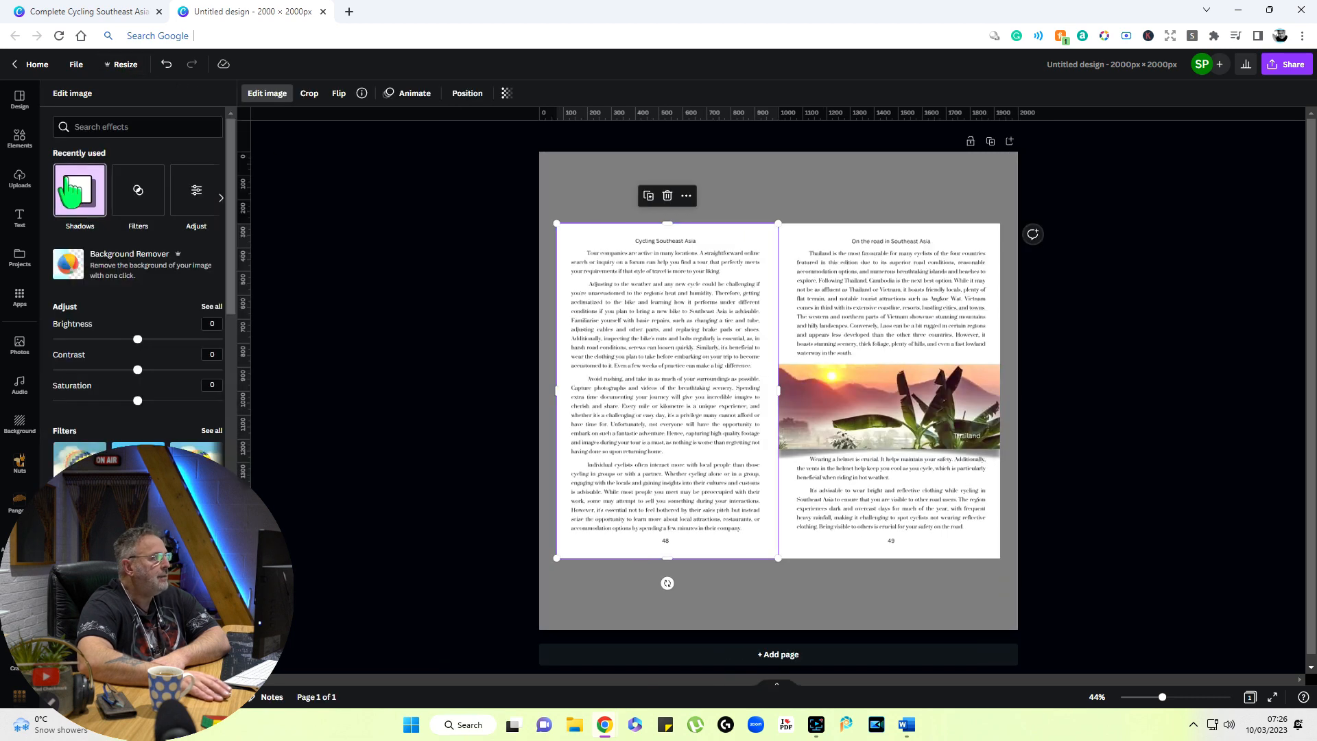
pyautogui.scroll(-5, 120, 419)
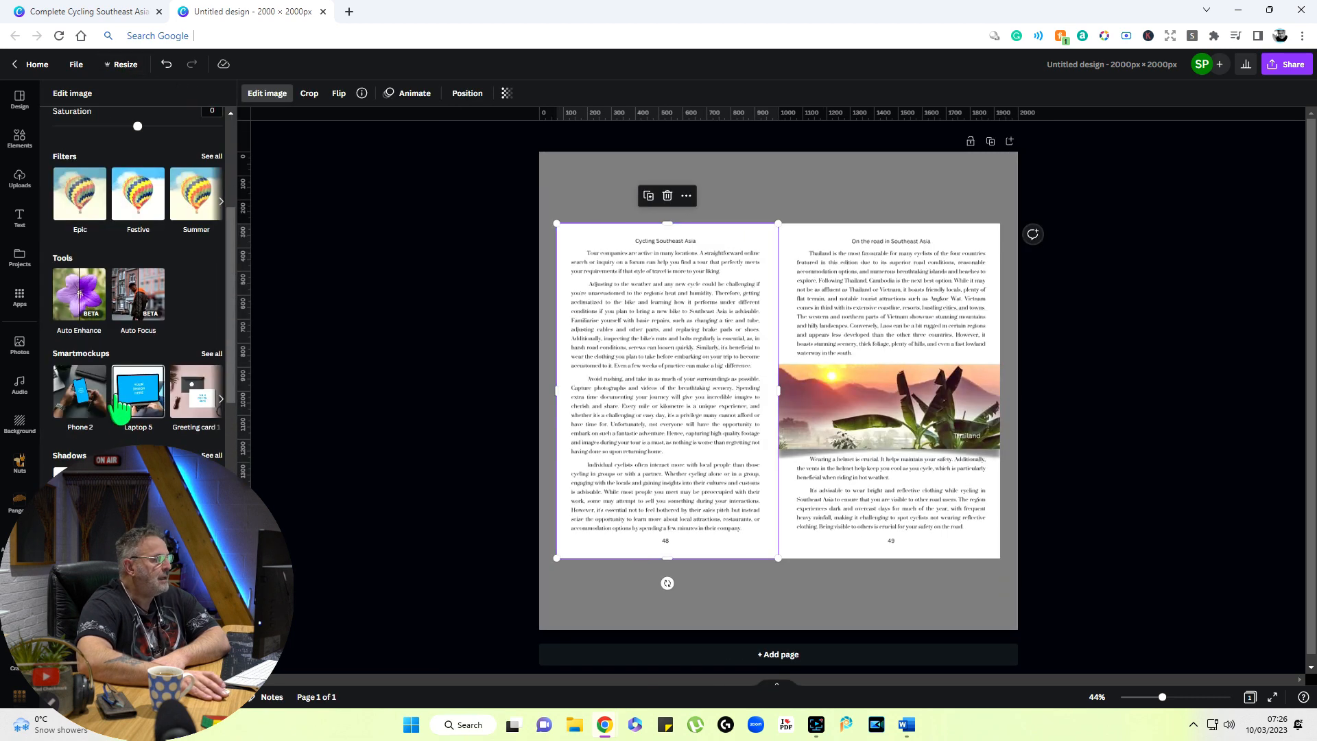
# Apply the Drop shadow effect to the image of page 49.
pyautogui.click(750, 412)
pyautogui.click(69, 92)
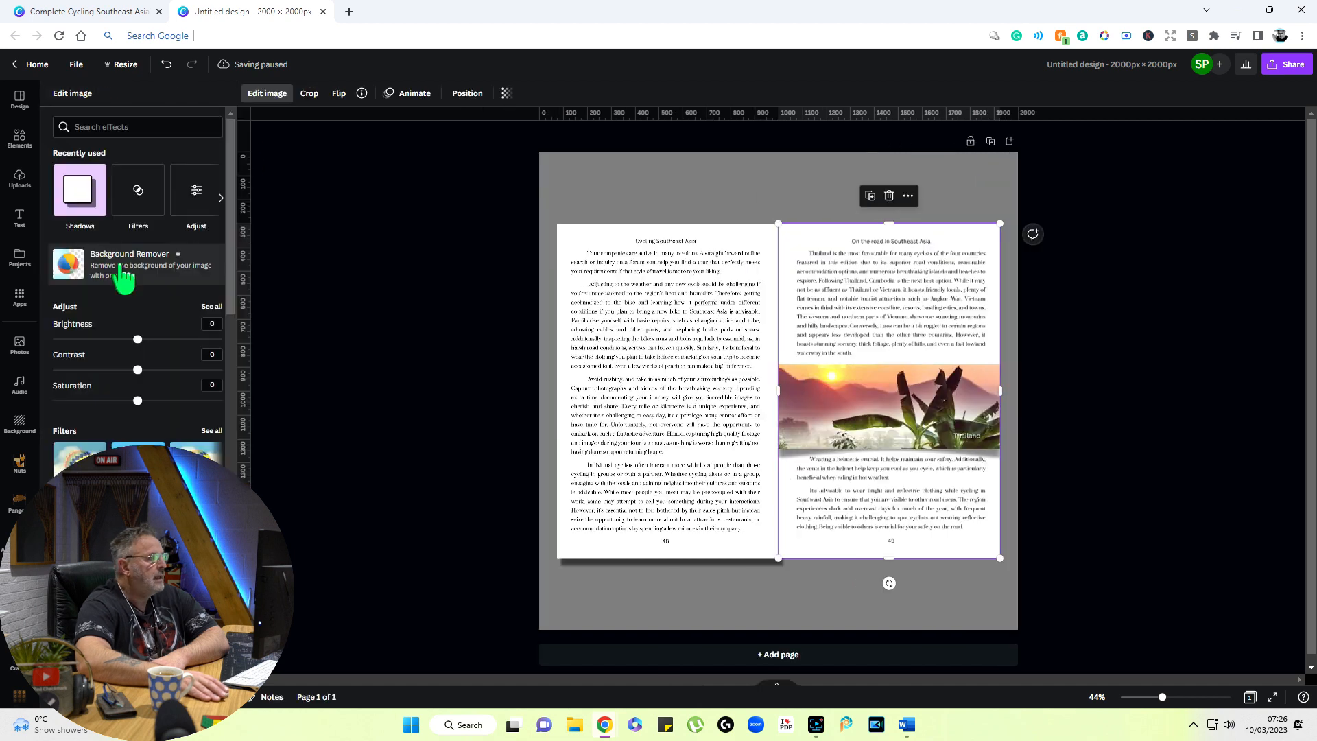
pyautogui.click(117, 257)
pyautogui.click(197, 146)
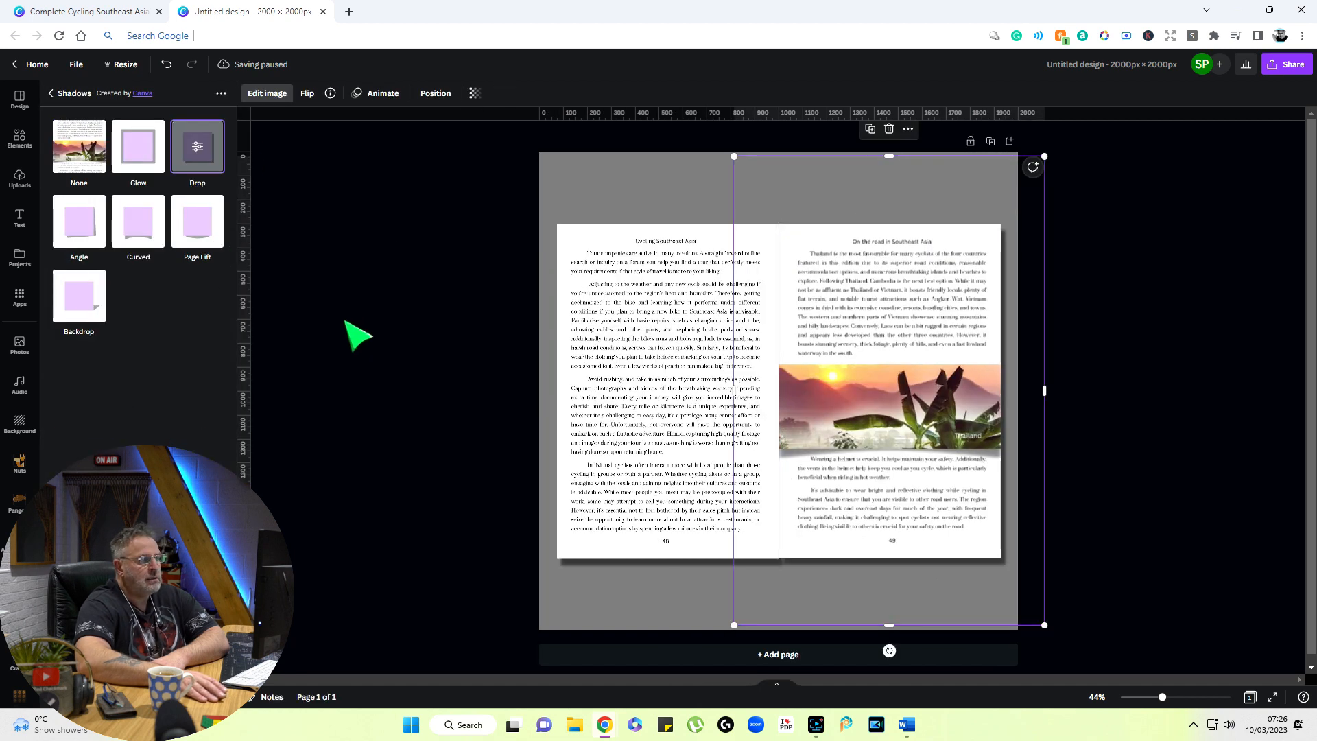
pyautogui.click(391, 339)
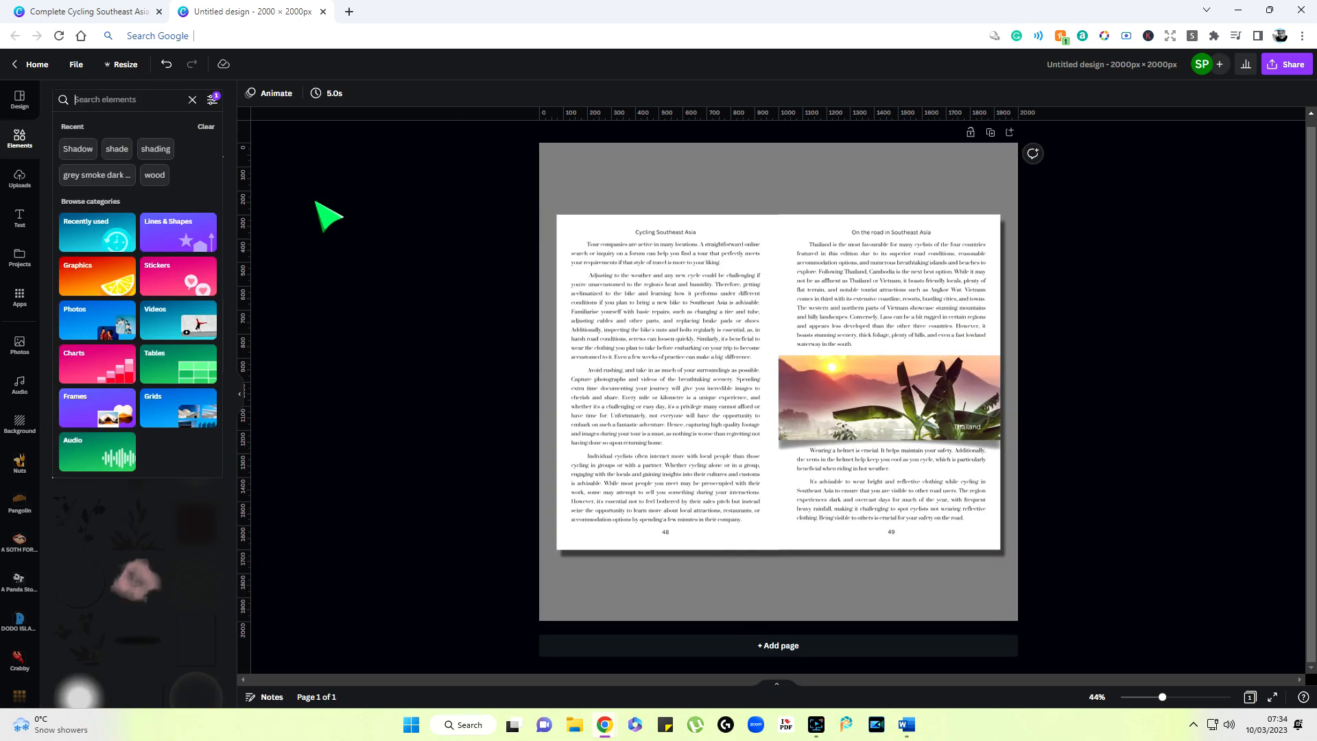
# Search the elements for "Shadow" and view the details of the black gradient graphic Degrade Esfumado.
pyautogui.write('Shadow')
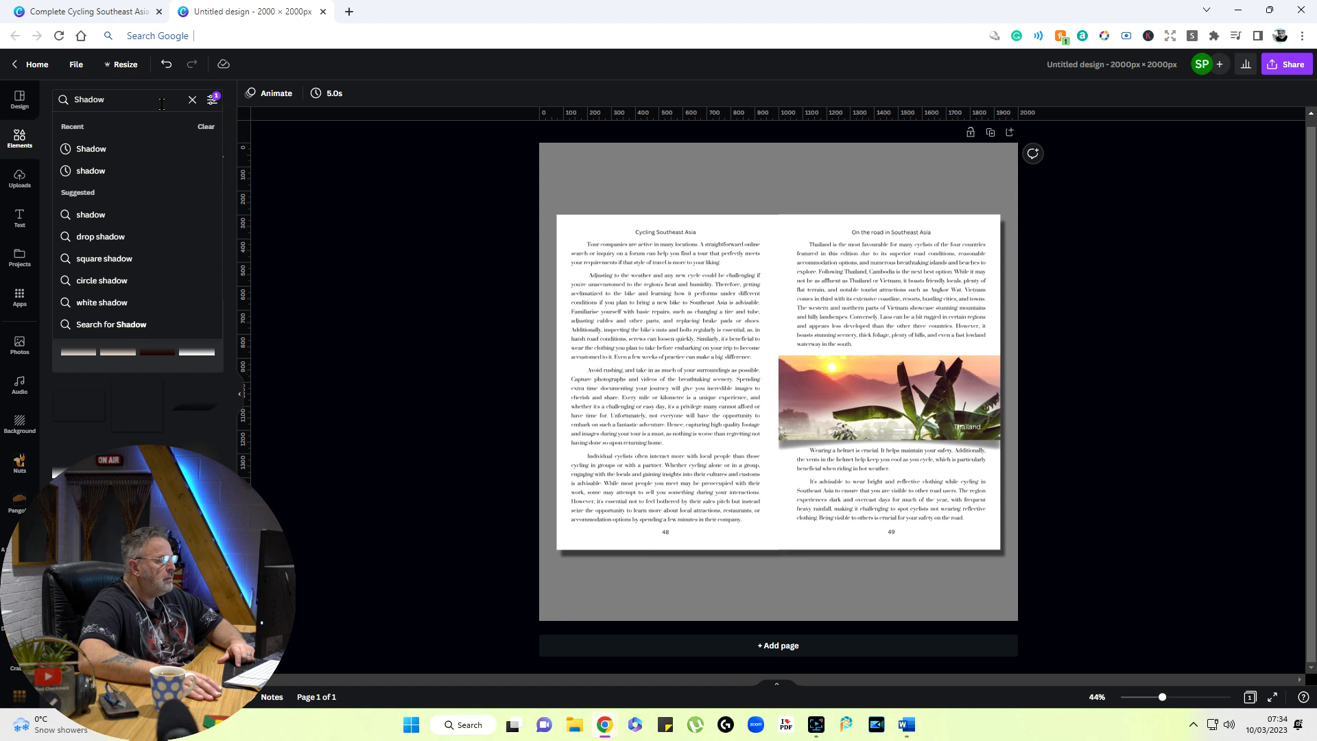
pyautogui.press('Return')
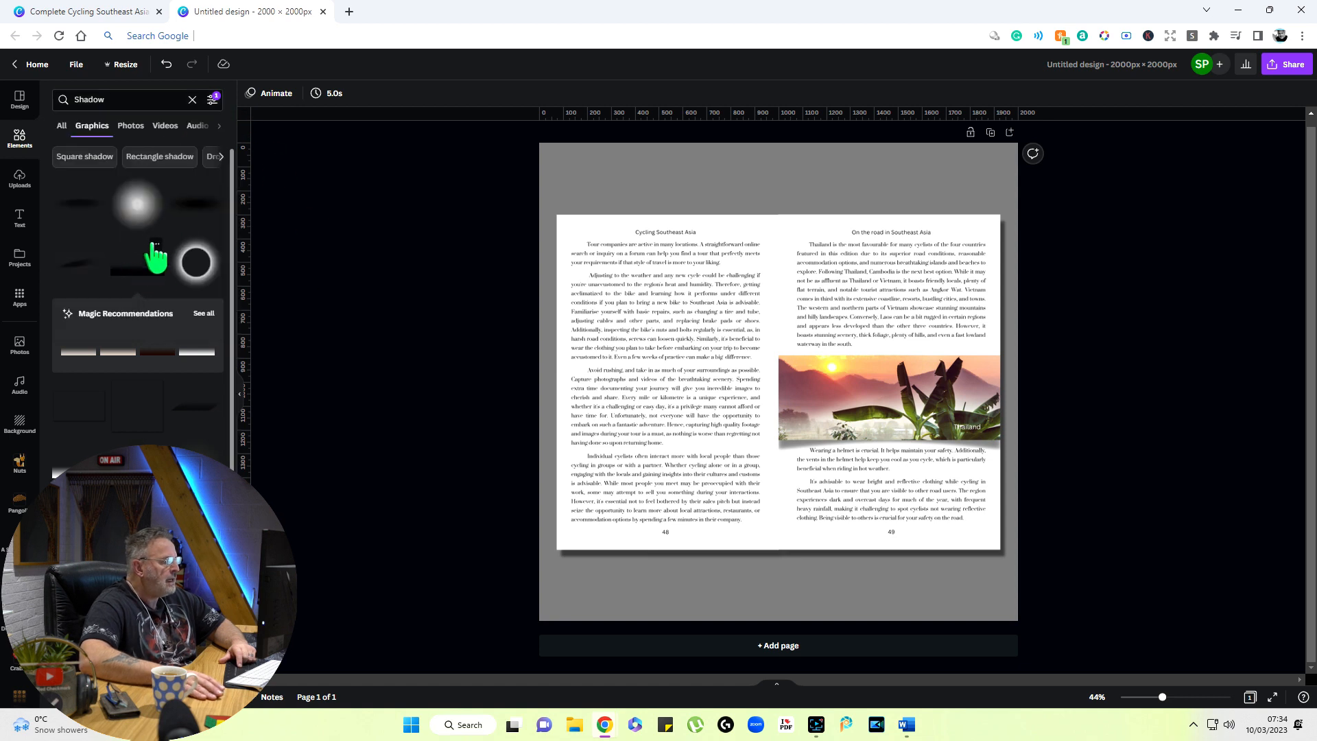
pyautogui.click(155, 244)
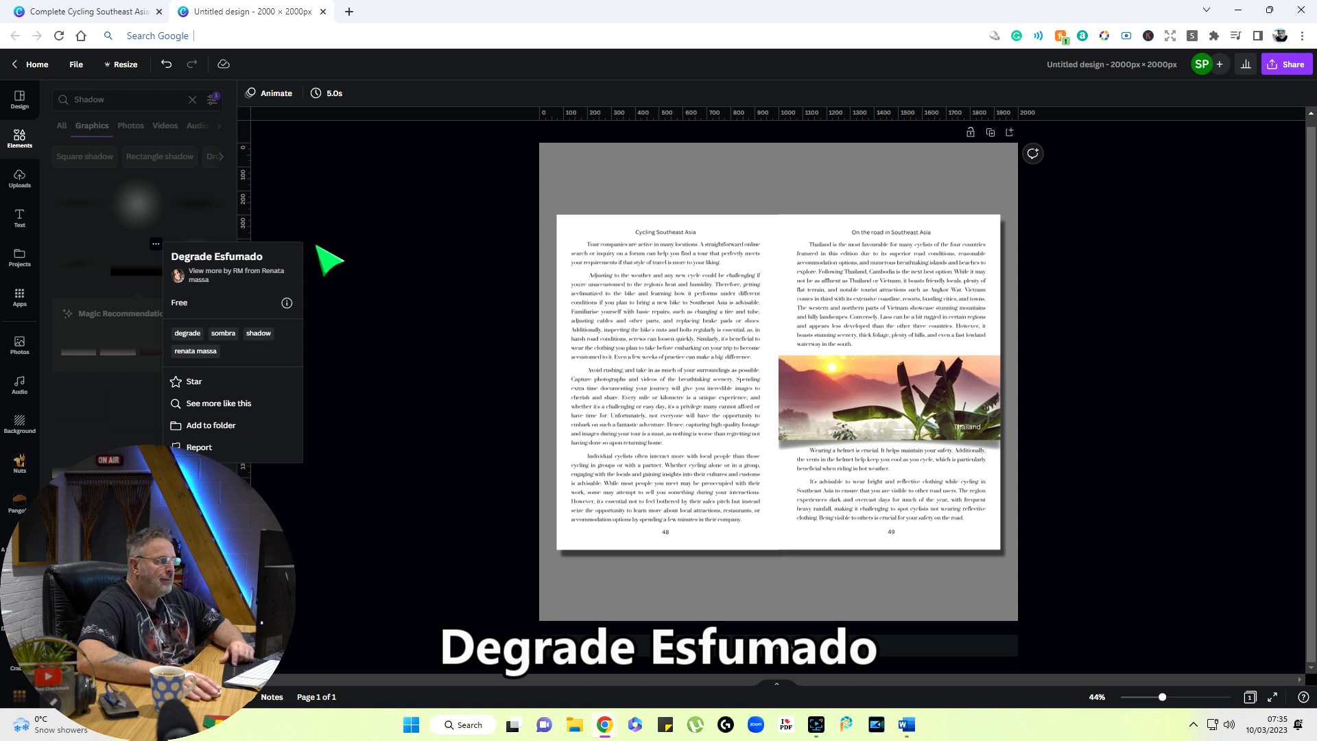
# Search the graphics for "Degrade Es" and add the black gradient to the canvas.
pyautogui.click(131, 100)
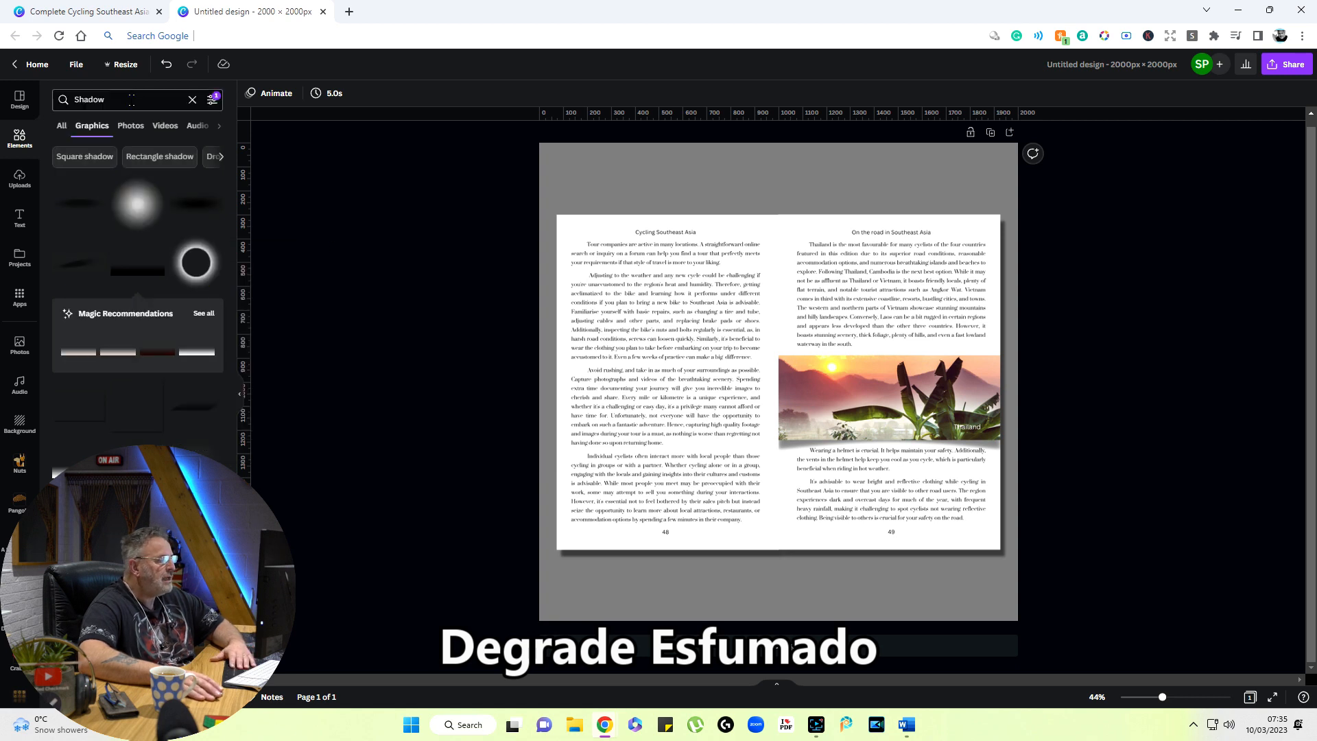
pyautogui.press('BackSpace')
pyautogui.press('BackSpace')
pyautogui.press('BackSpace')
pyautogui.press('BackSpace')
pyautogui.press('BackSpace')
pyautogui.write('Degrade Es')
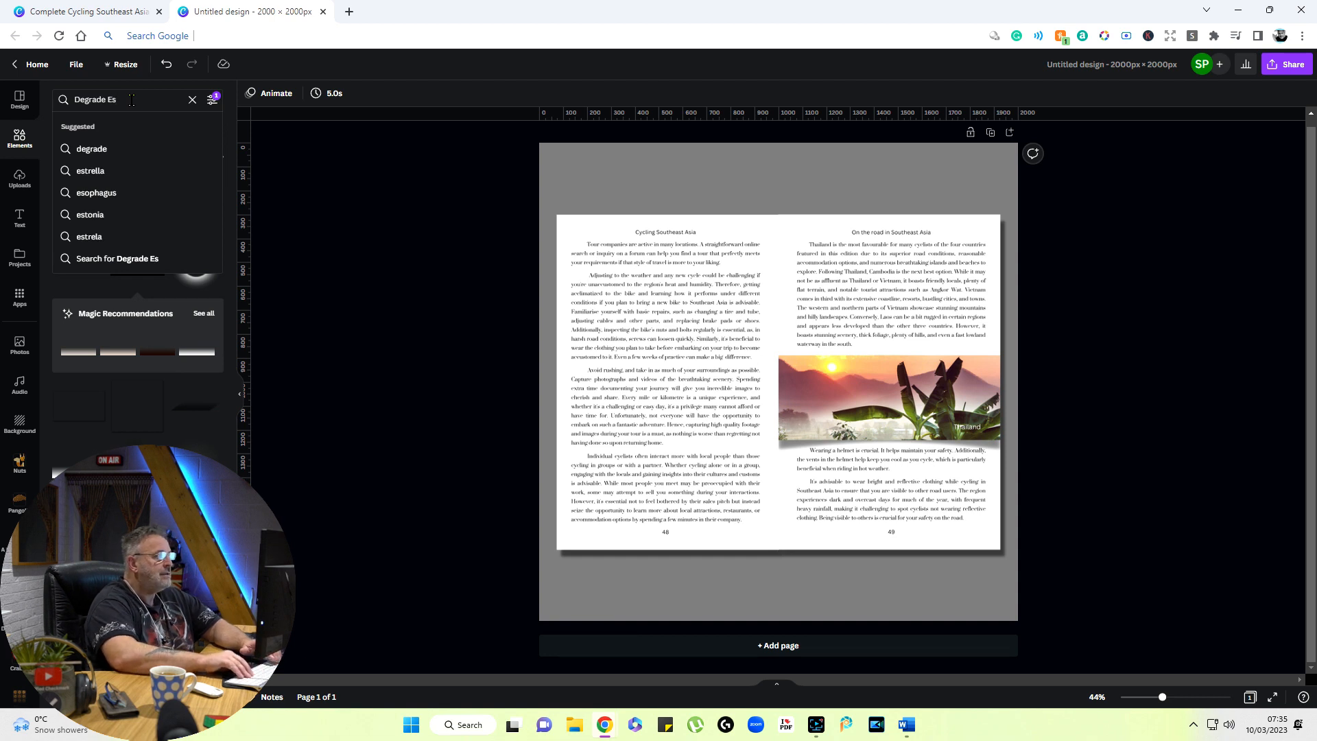
pyautogui.press('Return')
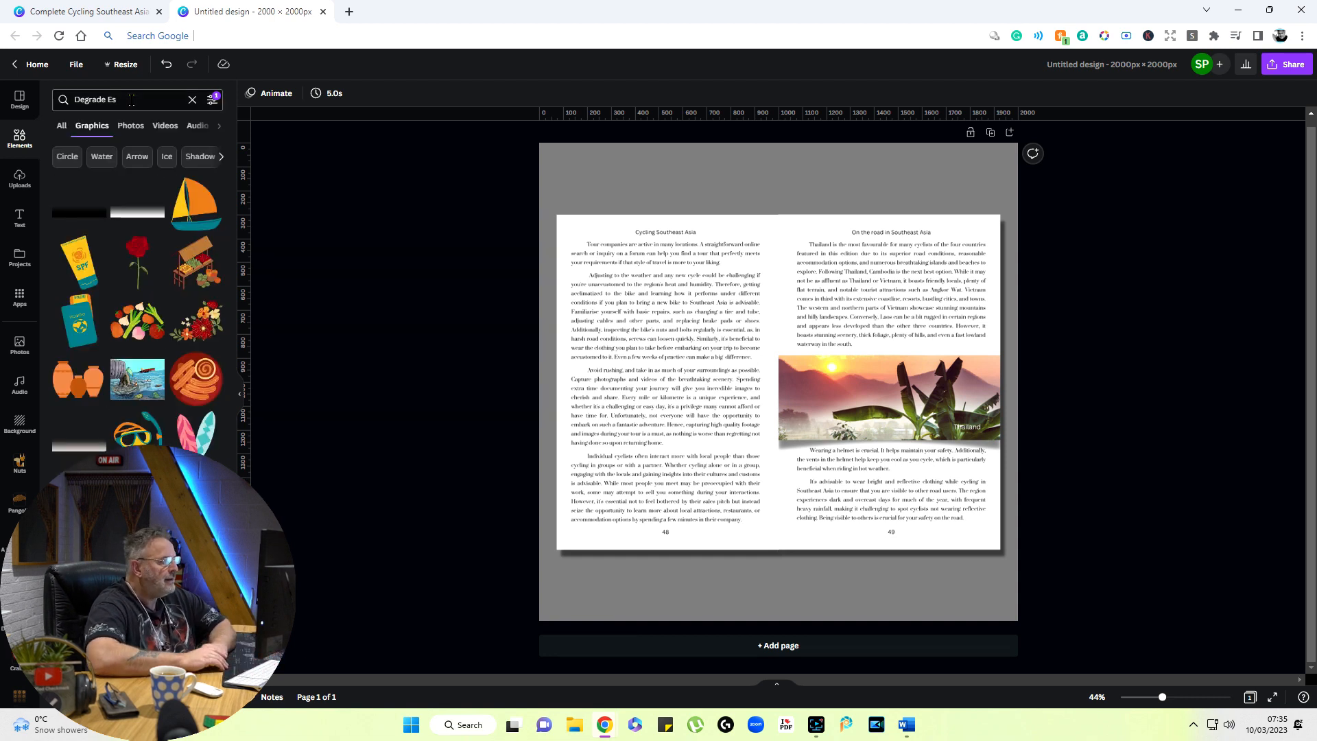
pyautogui.click(96, 213)
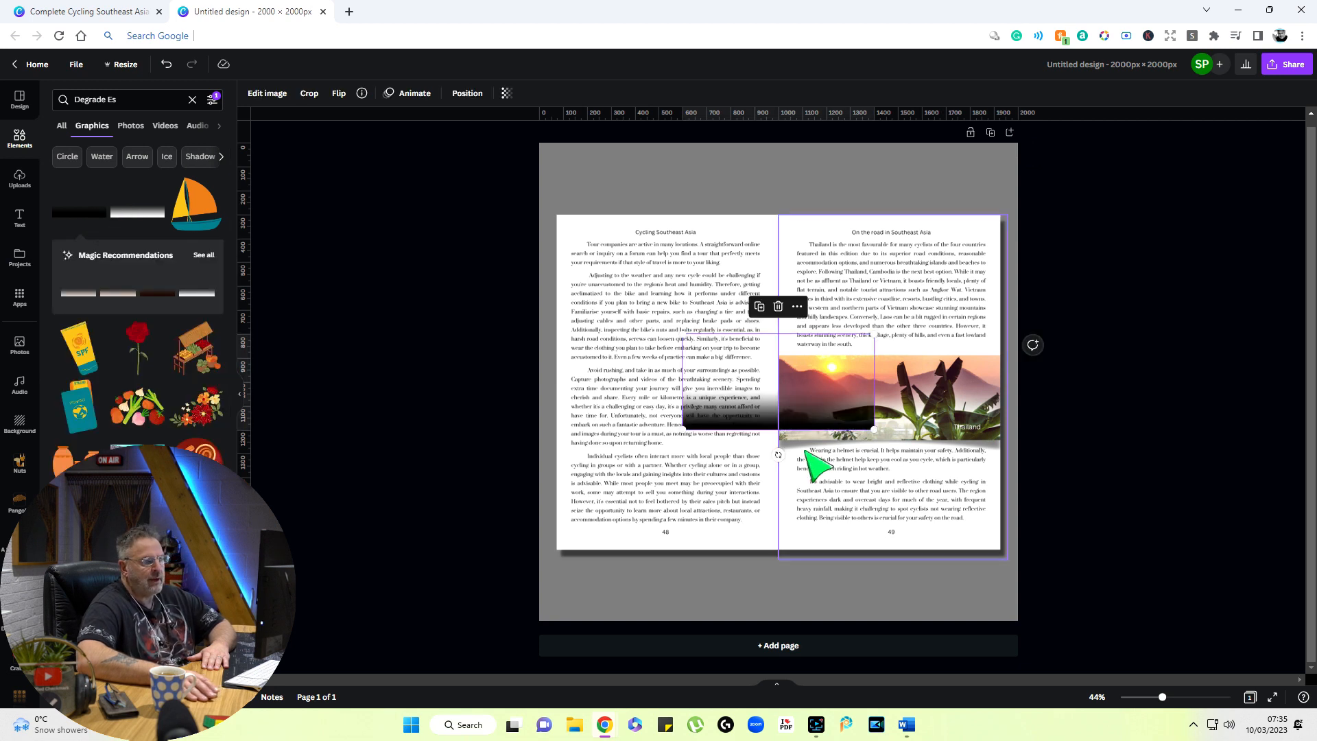
# Rotate the black gradient 90°, align its dark edge with the centre fold on page 49, and enlarge it to the full page height.
pyautogui.moveTo(778, 455); pyautogui.dragTo(692, 385)
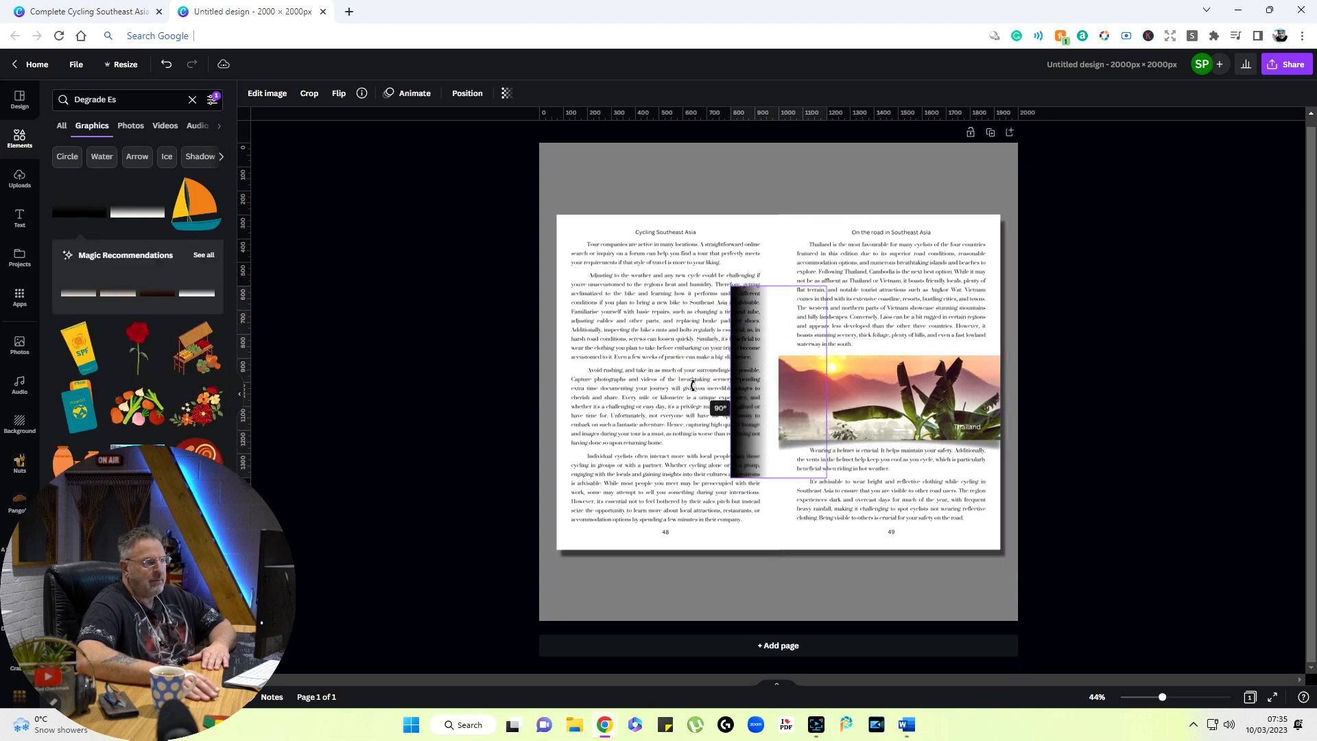
pyautogui.moveTo(775, 413); pyautogui.dragTo(836, 312)
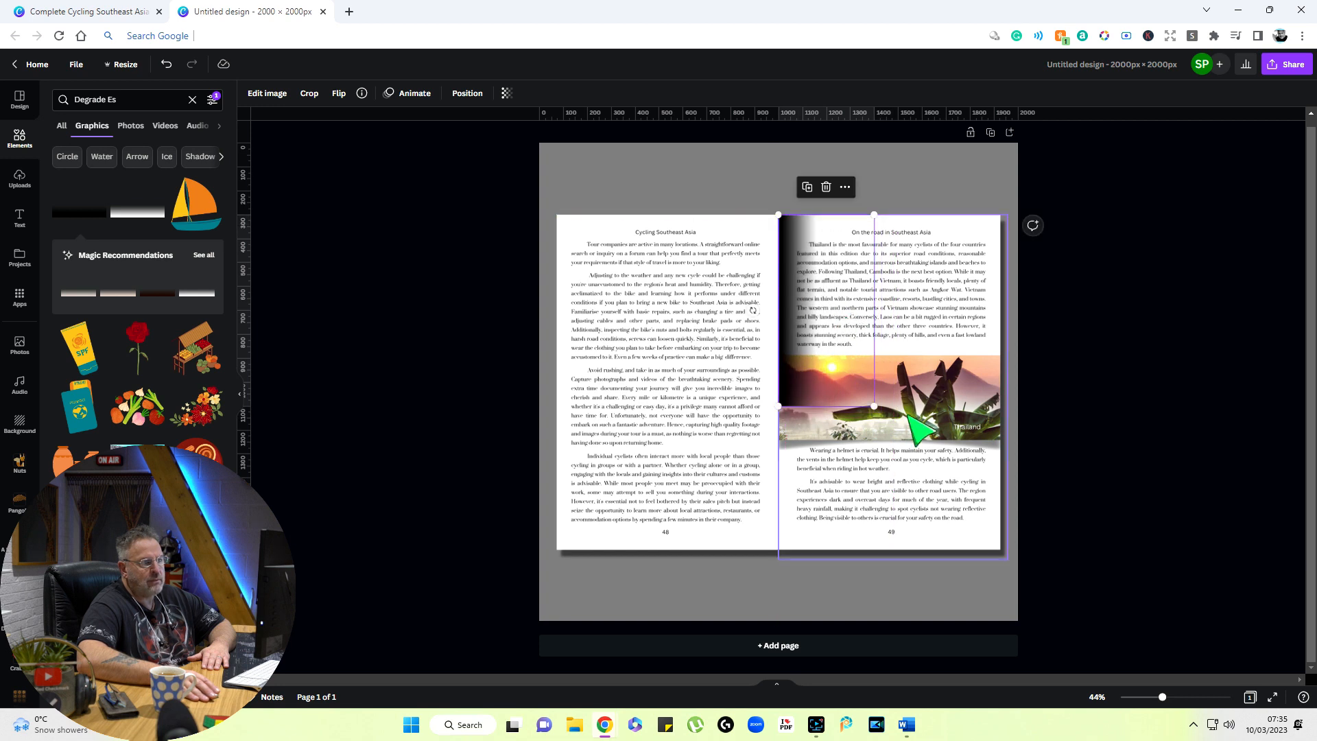
pyautogui.moveTo(875, 412); pyautogui.dragTo(961, 538)
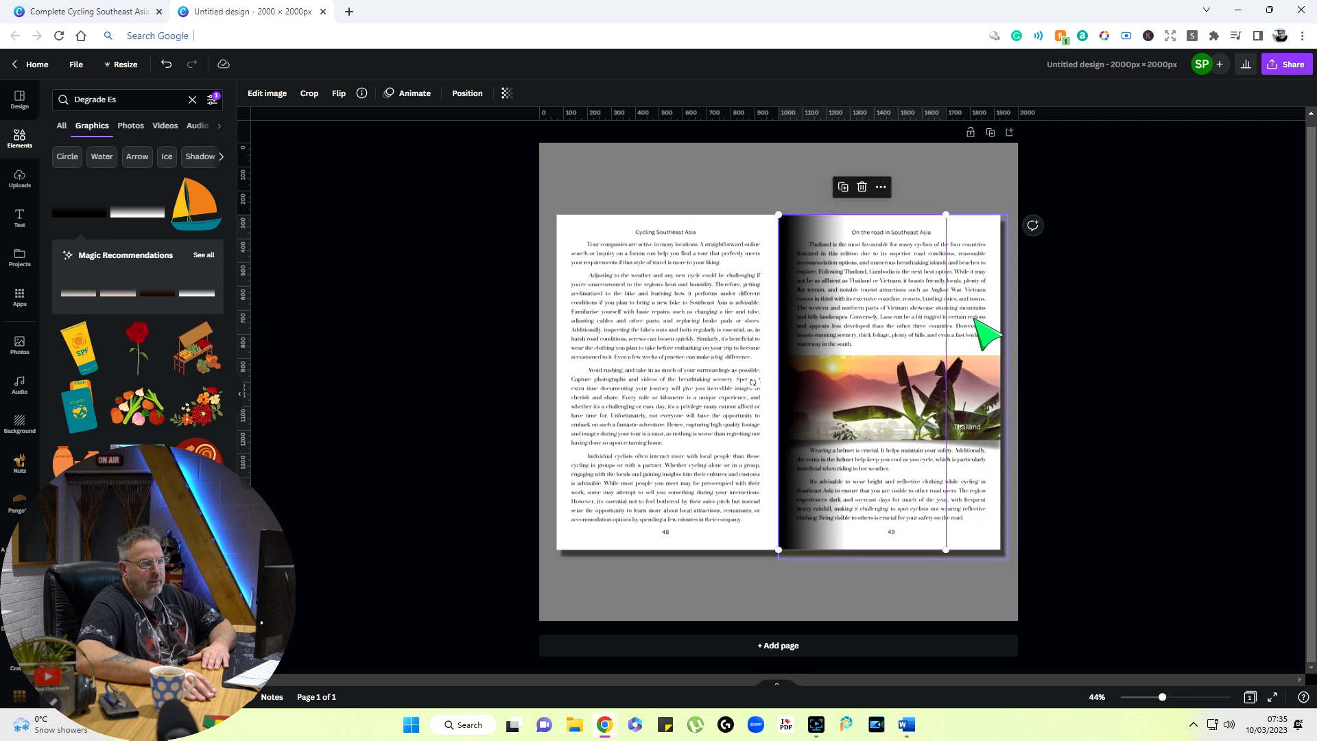
# Set the transparency of the gradient on page 49 to 18.
pyautogui.click(506, 94)
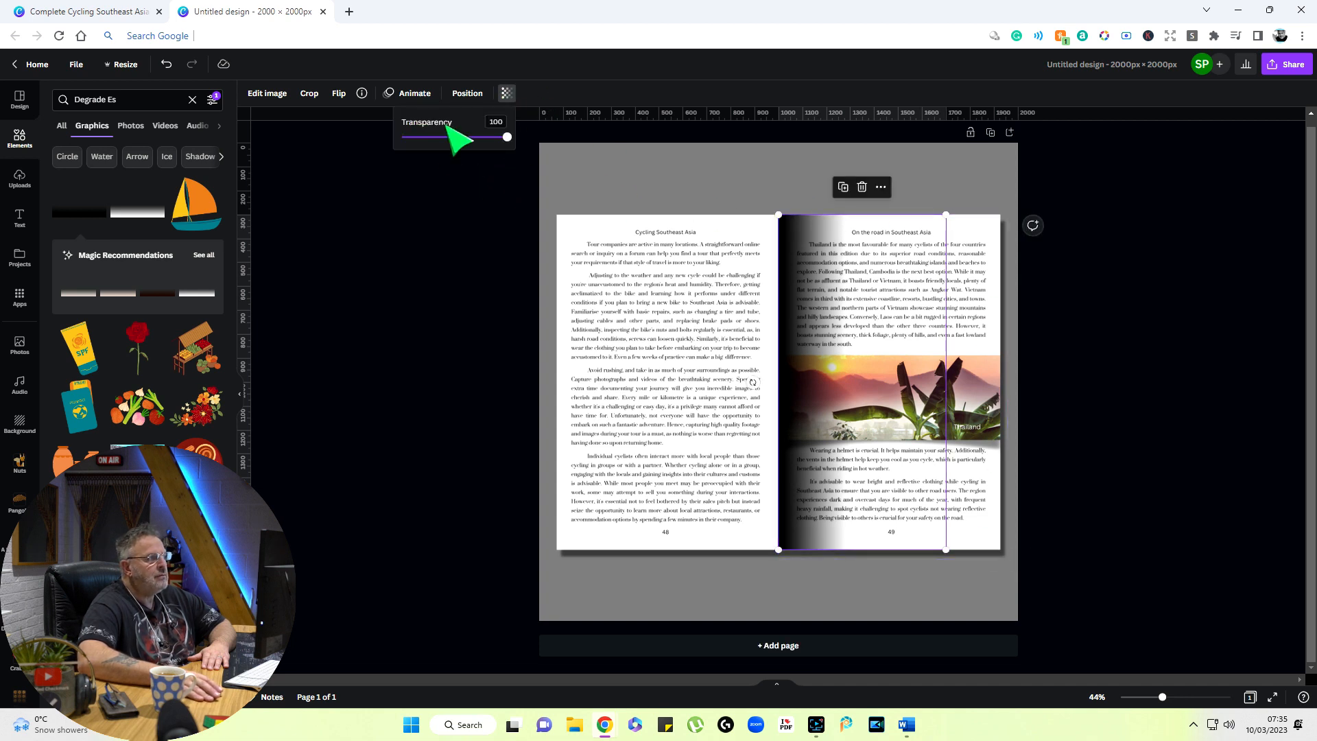
pyautogui.moveTo(509, 140); pyautogui.dragTo(428, 140)
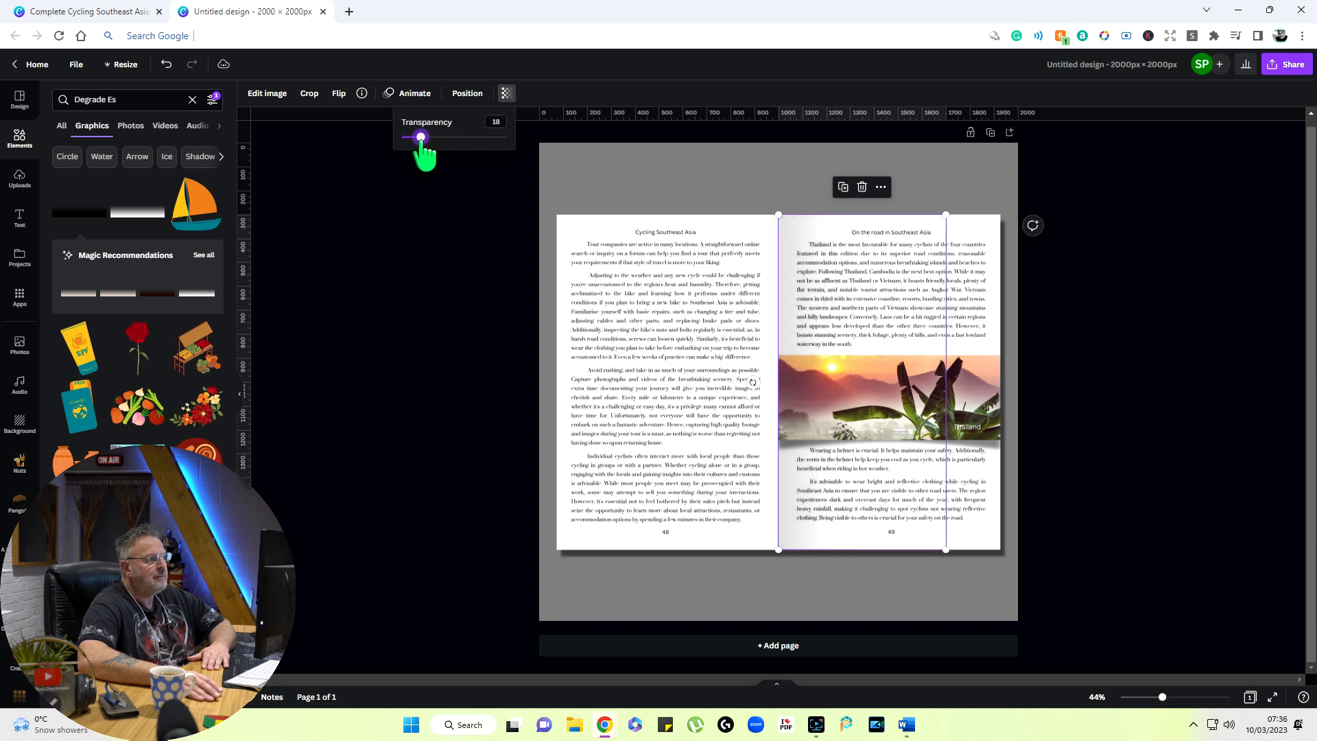
pyautogui.click(1091, 336)
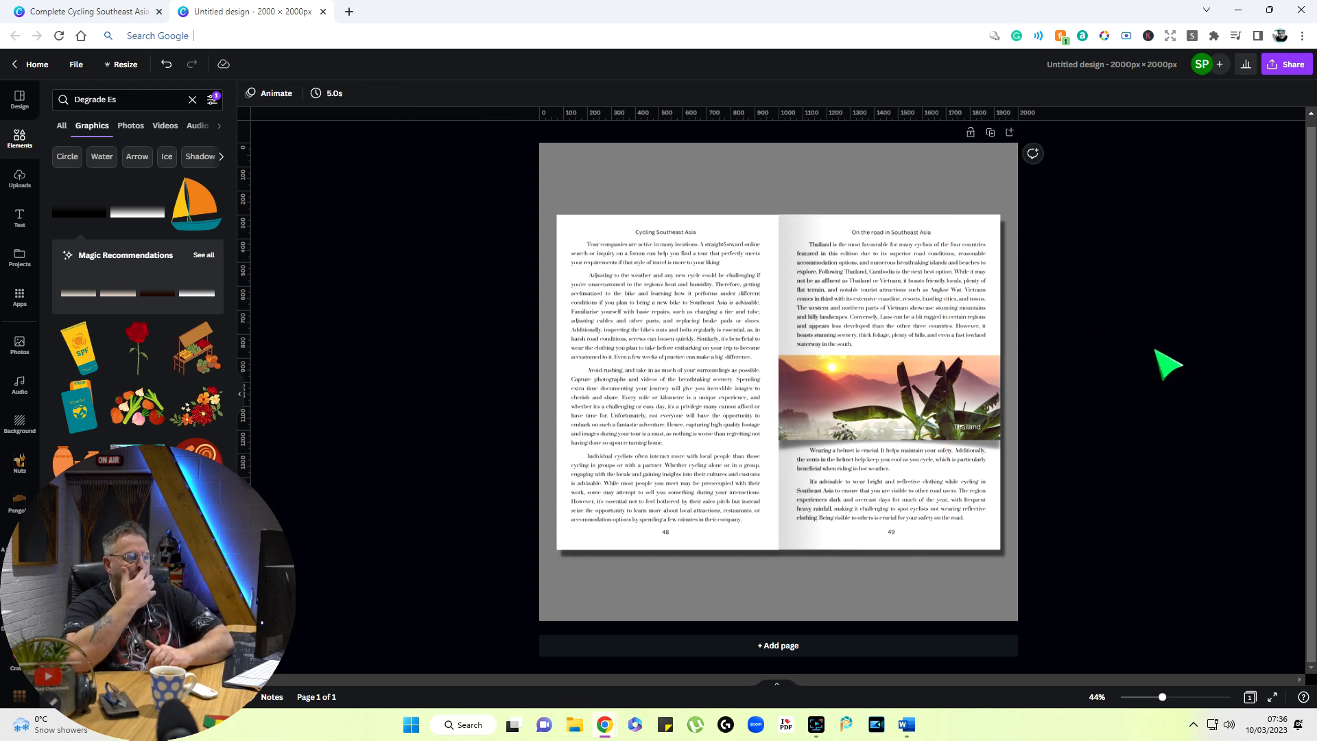
# Duplicate the gradient on page 49 and move the copy over to page 48.
pyautogui.click(935, 387)
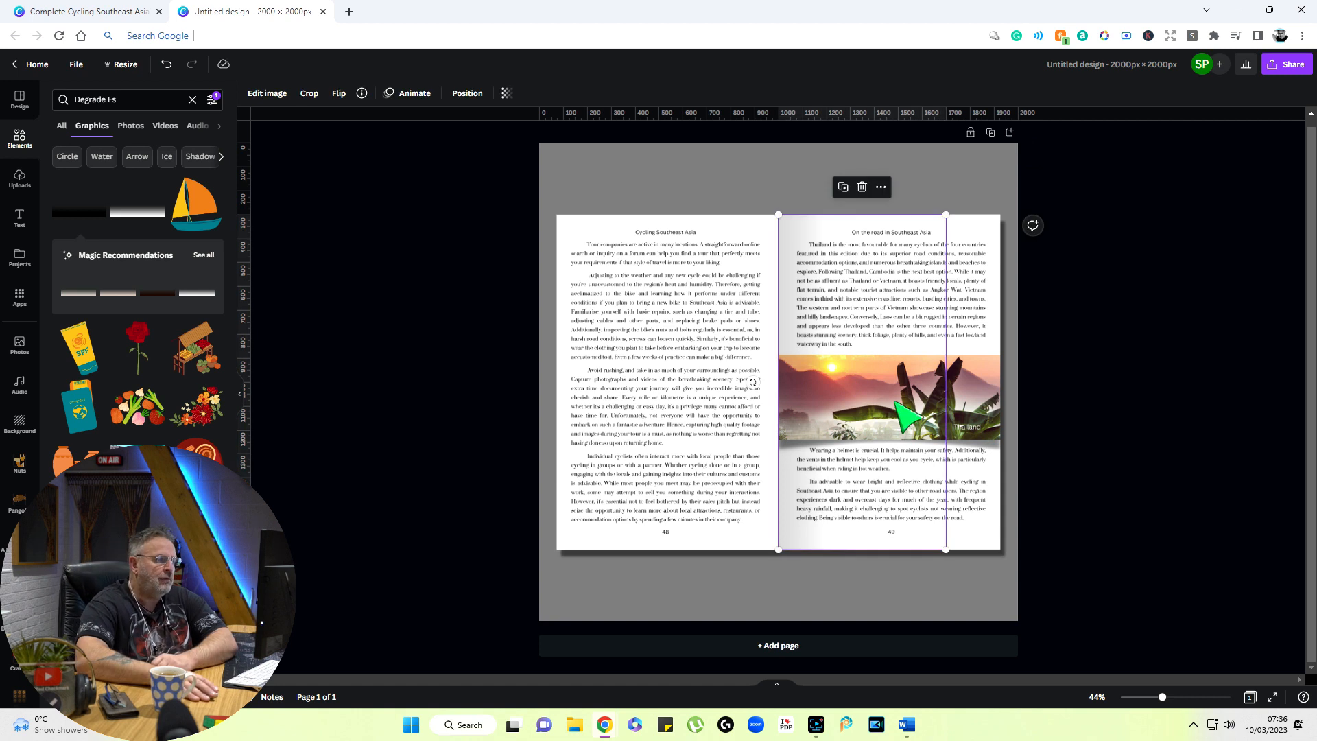
pyautogui.rightClick(878, 377)
pyautogui.press('Escape')
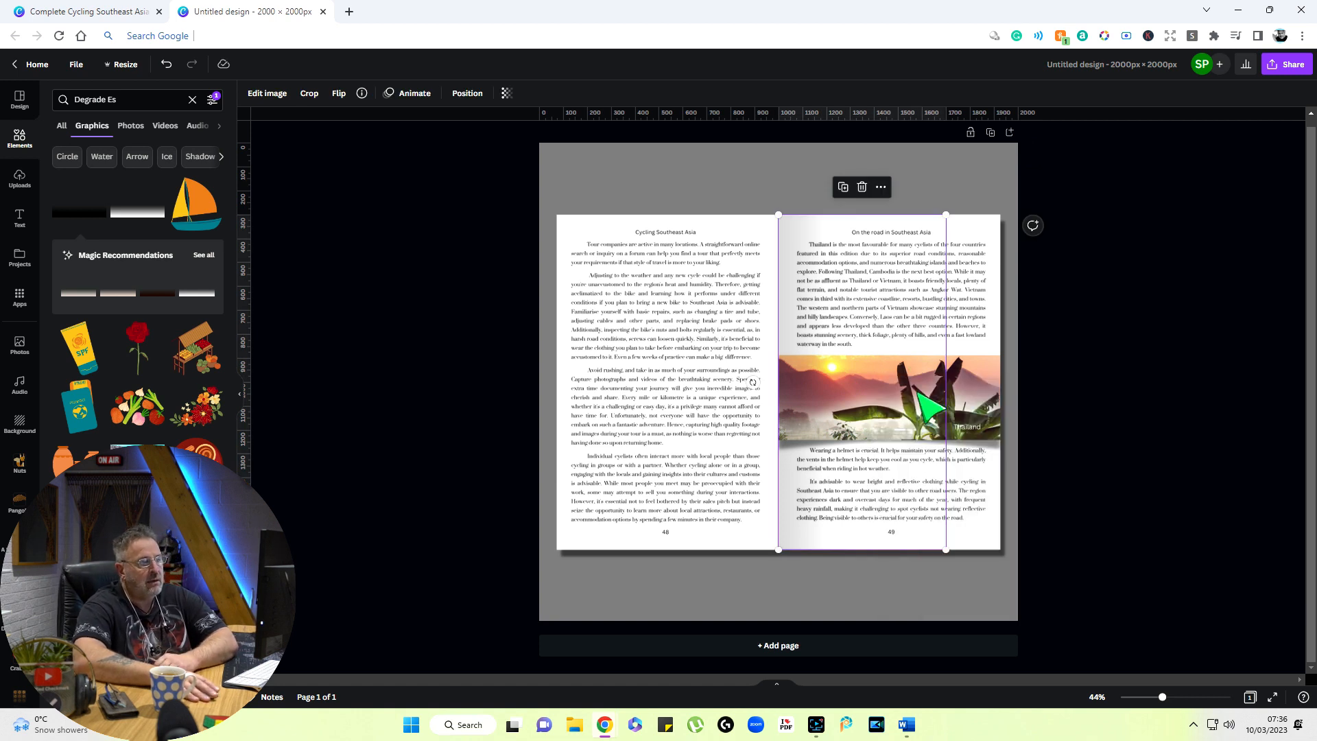
pyautogui.rightClick(728, 367)
pyautogui.click(788, 432)
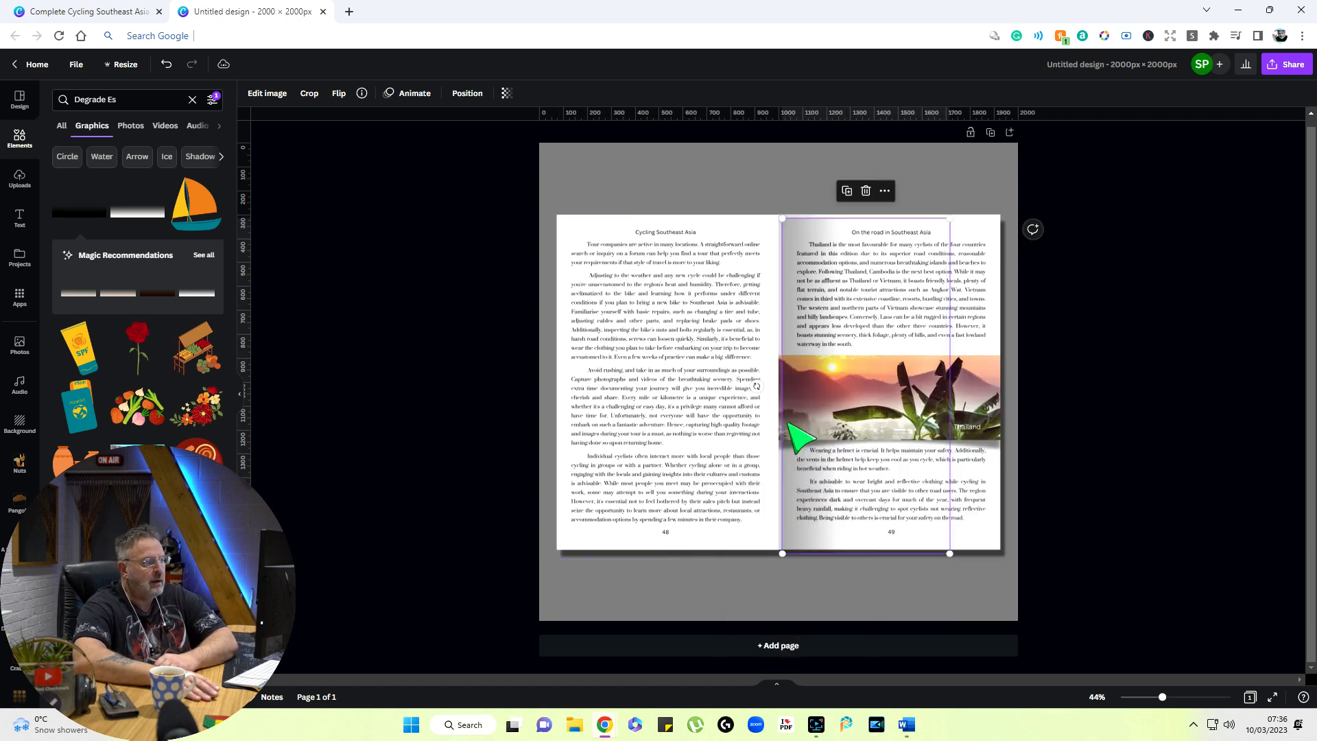
pyautogui.moveTo(853, 404); pyautogui.dragTo(722, 401)
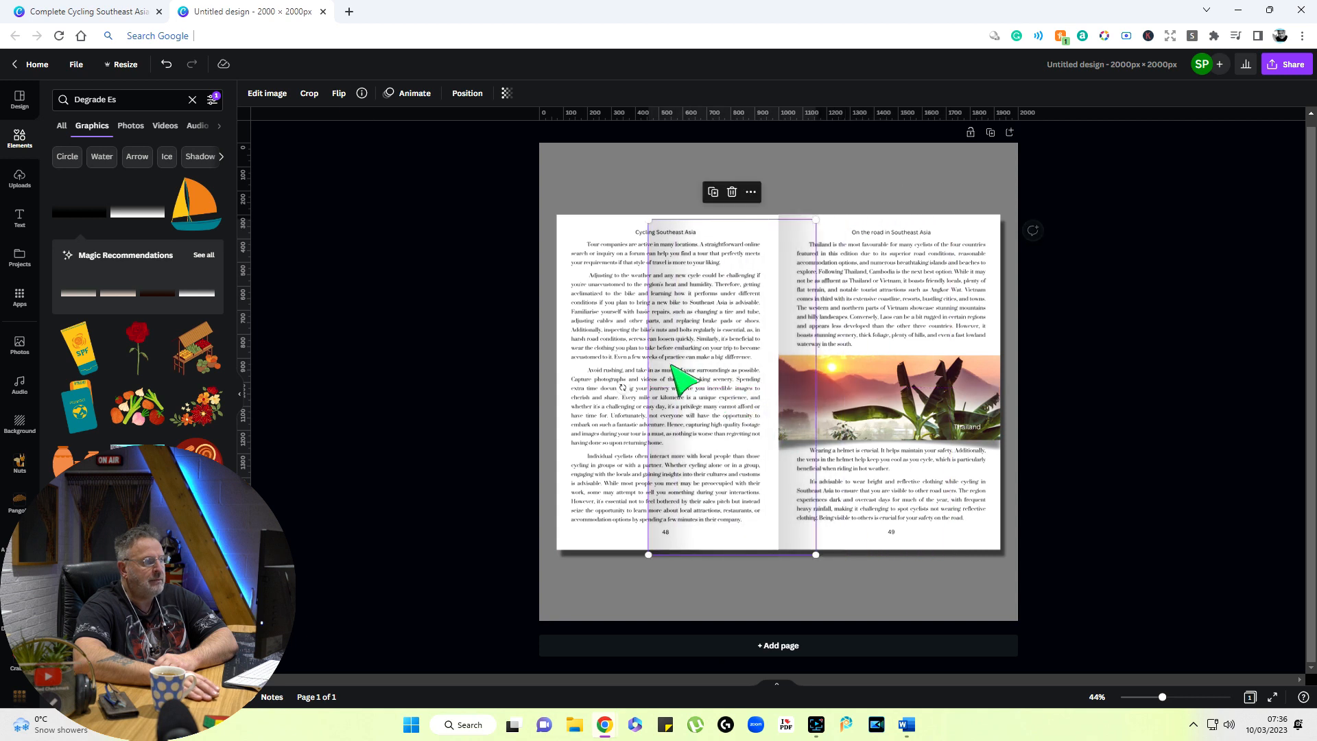
# Flip the copied gradient horizontally and align its dark edge with the centre fold on page 48.
pyautogui.click(339, 93)
pyautogui.click(379, 146)
pyautogui.moveTo(729, 391); pyautogui.dragTo(702, 392)
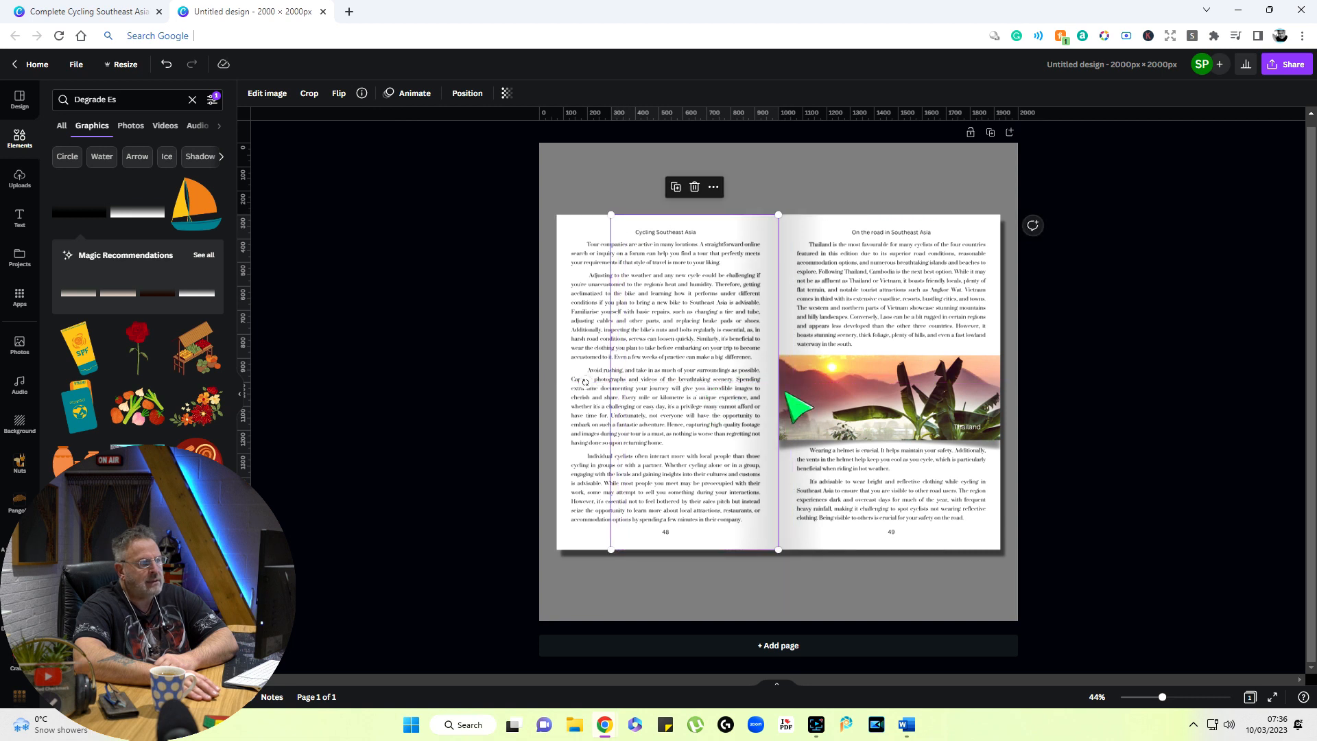
pyautogui.click(1204, 439)
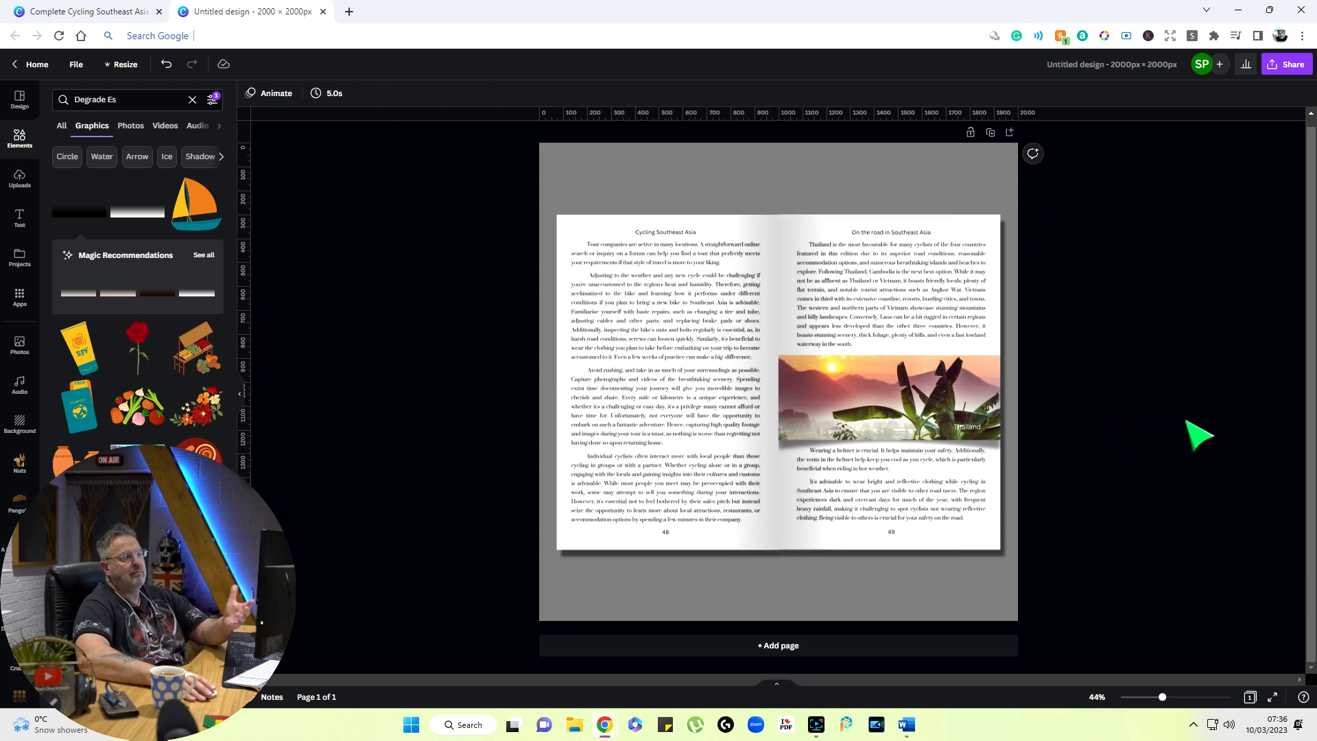
# Delete the gradient copy from page 48.
pyautogui.click(765, 428)
pyautogui.press('Delete')
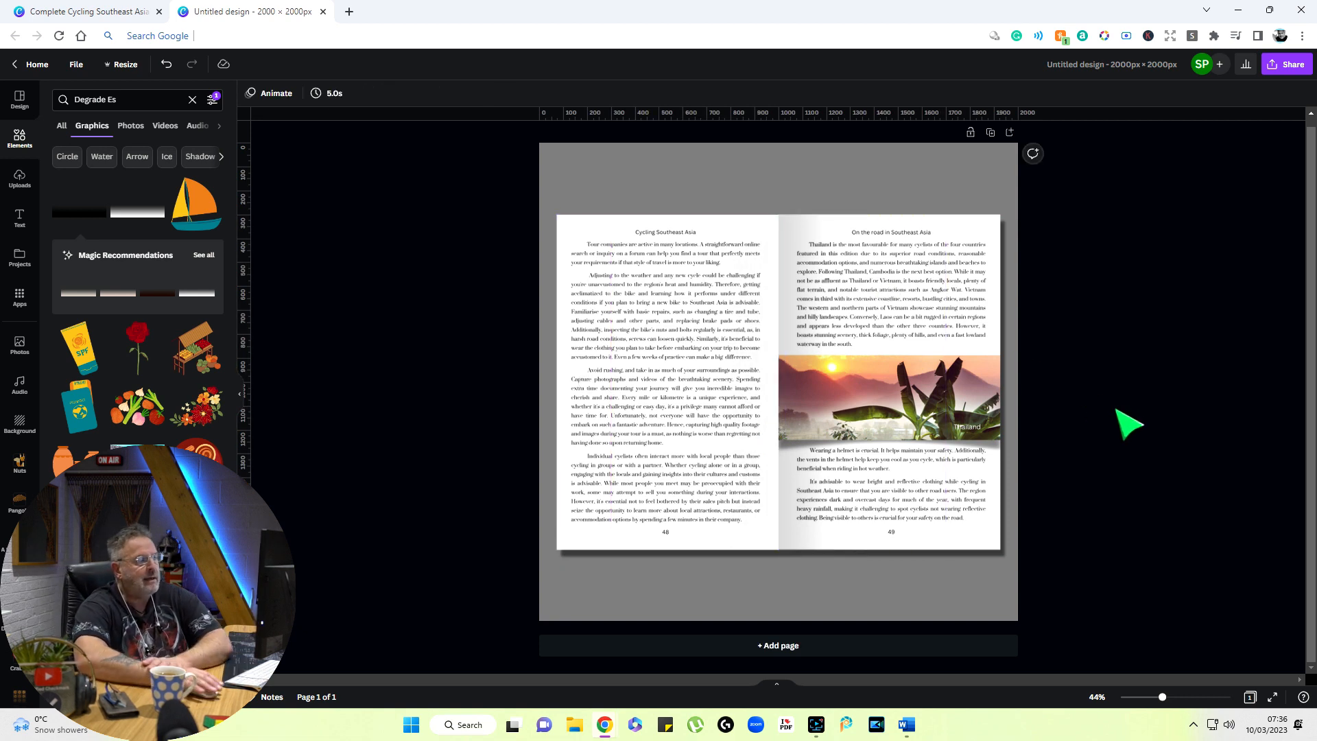
# Change the canvas background colour behind the book spread to white.
pyautogui.click(818, 184)
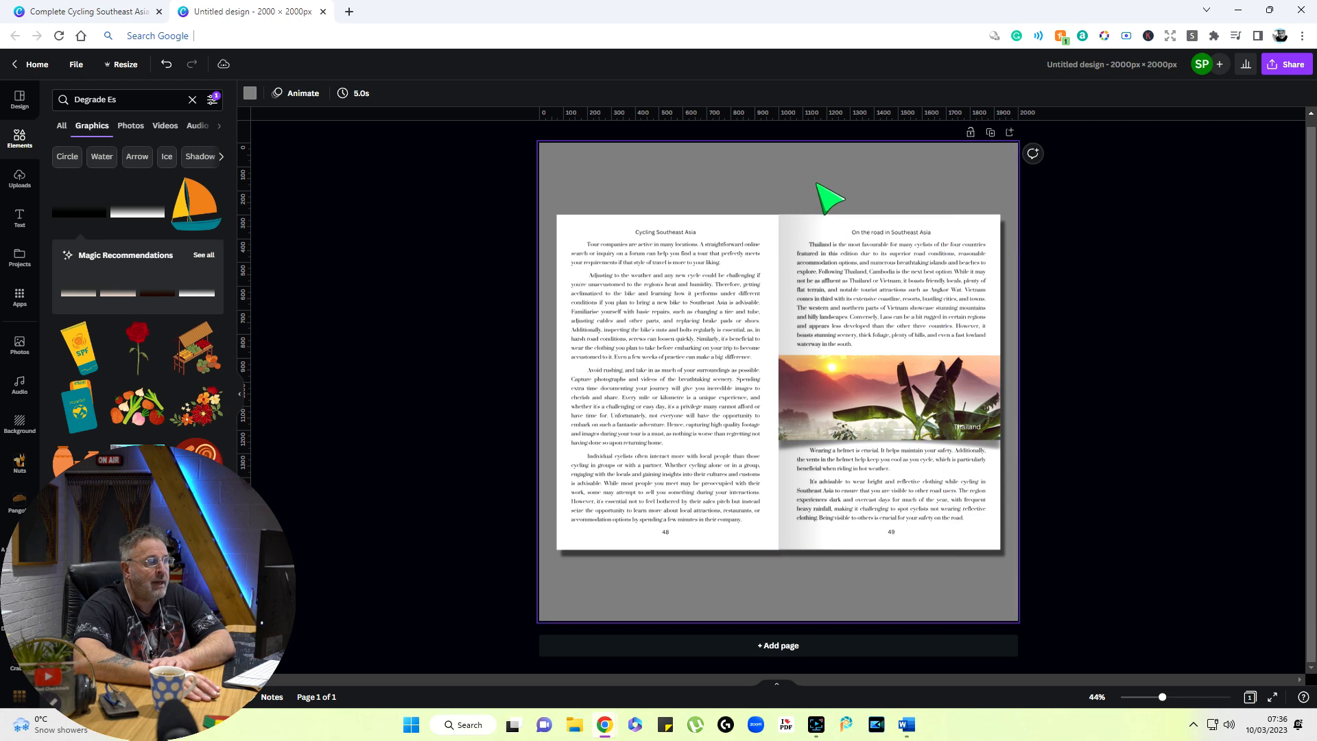
pyautogui.click(250, 94)
pyautogui.click(96, 291)
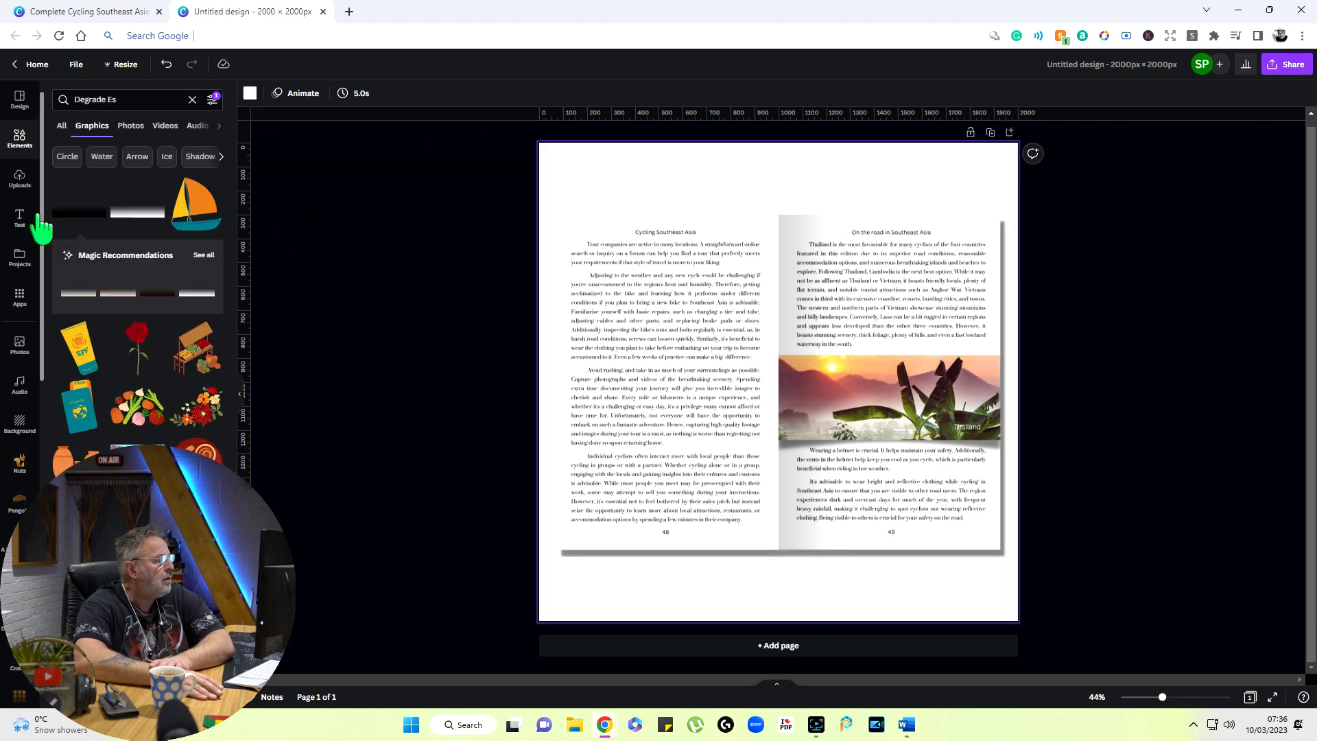
# Fill the canvas background with the cracked cut-wood photo from the "wood" photo results.
pyautogui.click(19, 343)
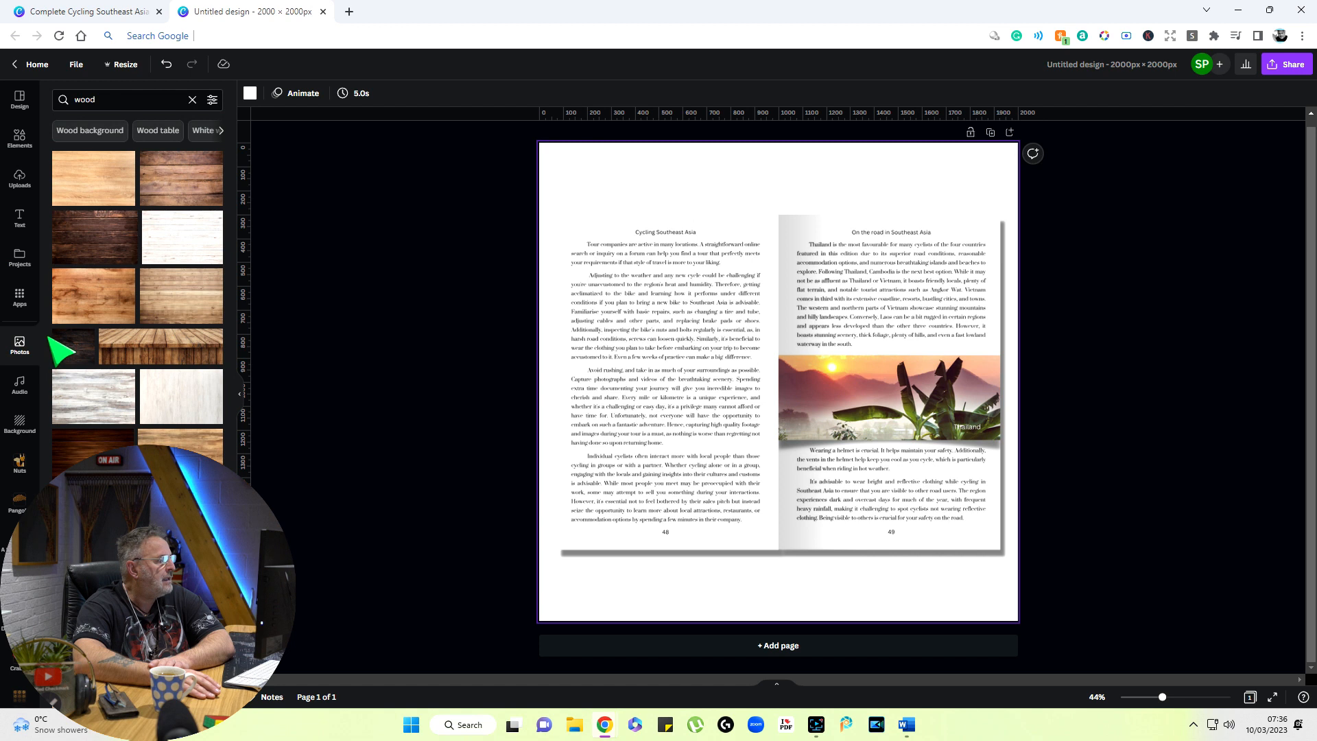
pyautogui.click(117, 101)
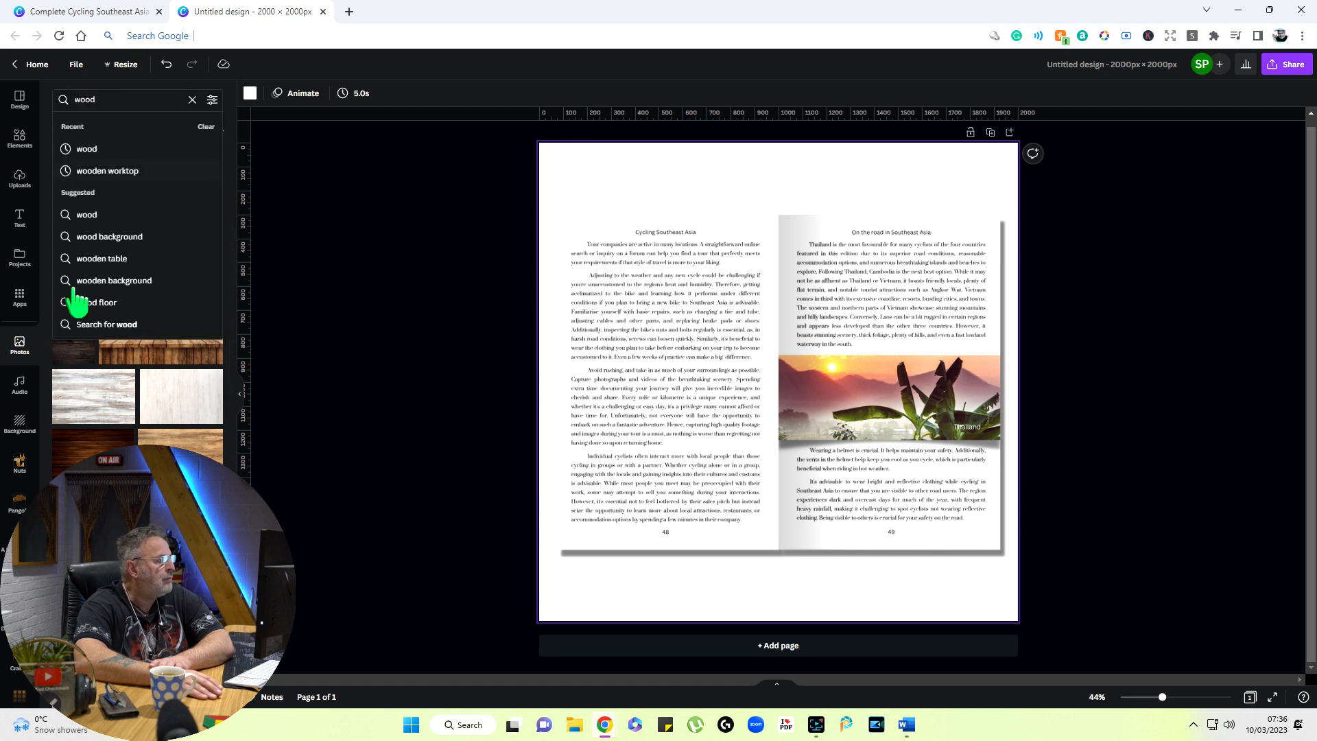
pyautogui.moveTo(77, 301); pyautogui.dragTo(549, 360)
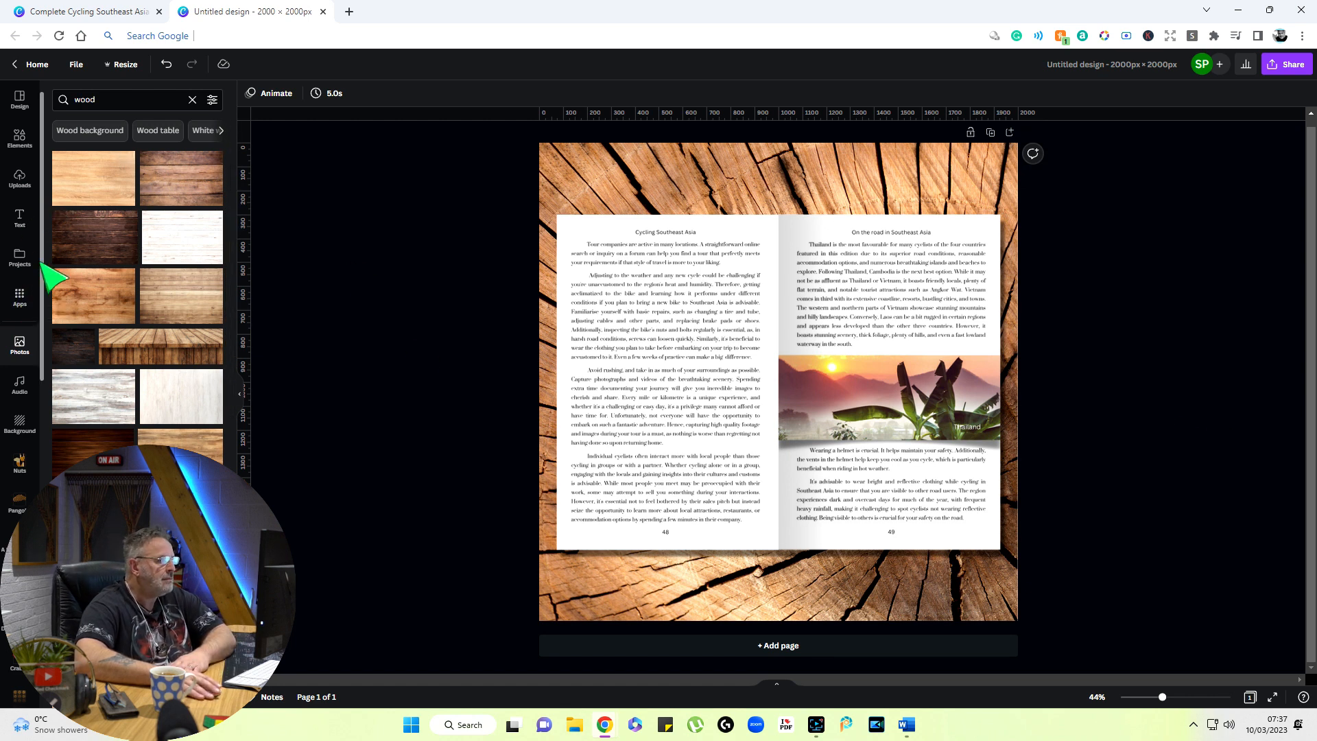
# Search the photos for "leaves" and place the green leaf branch over the upper-right corner of the canvas, overlapping page 49.
pyautogui.tripleClick(130, 100)
pyautogui.write('leaves')
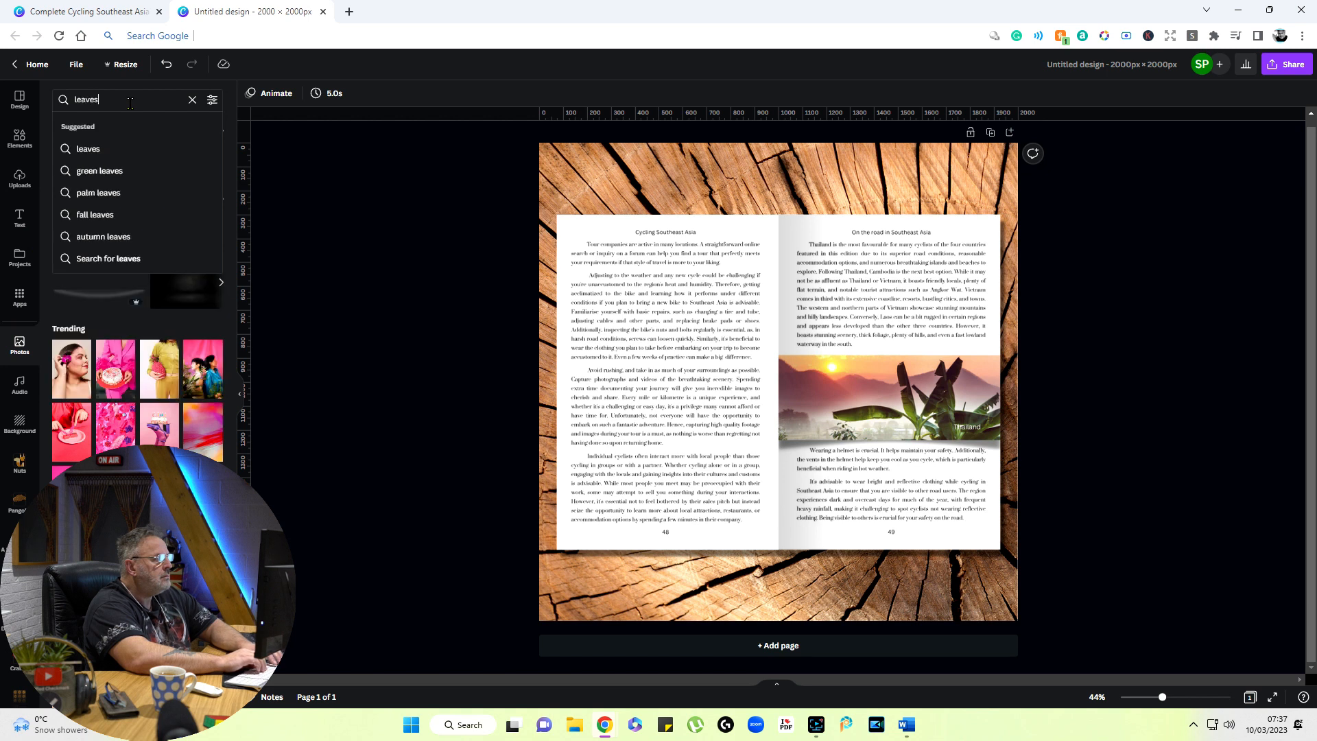
pyautogui.press('Return')
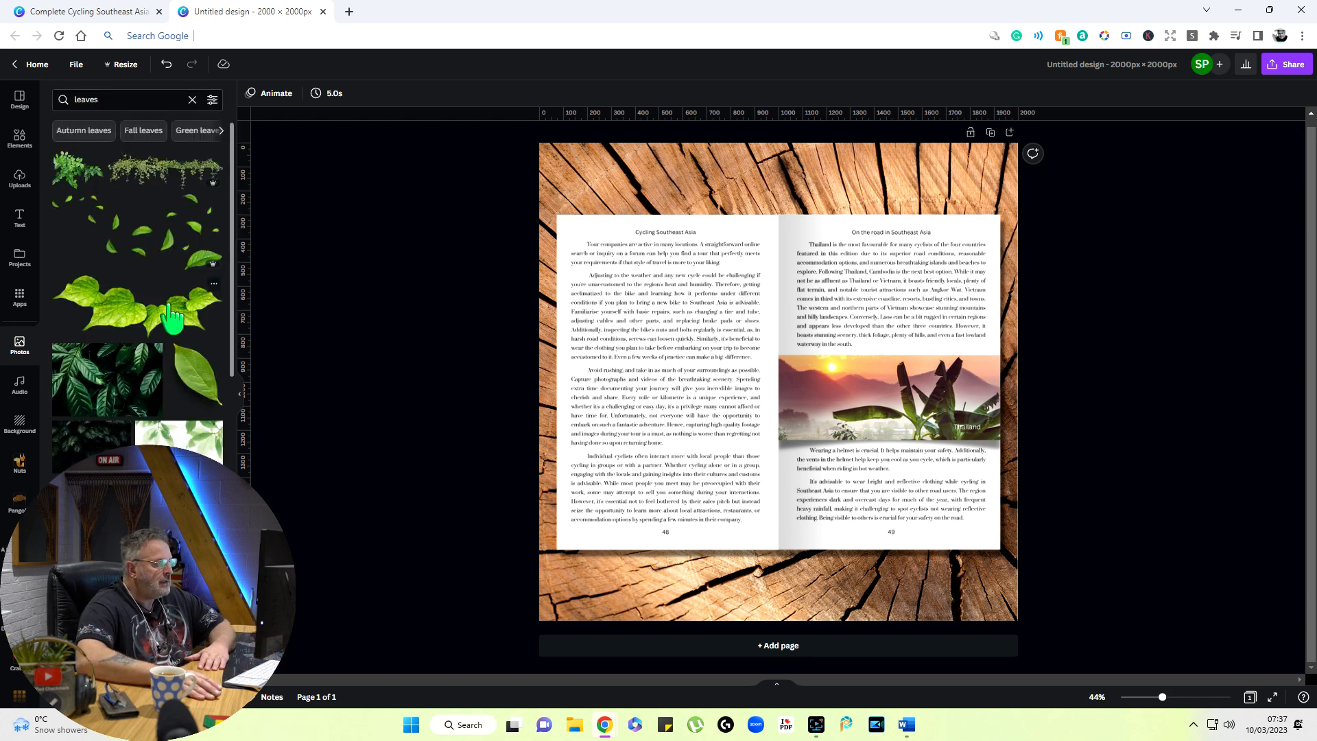
pyautogui.click(172, 317)
pyautogui.moveTo(786, 410); pyautogui.dragTo(932, 187)
pyautogui.click(1092, 398)
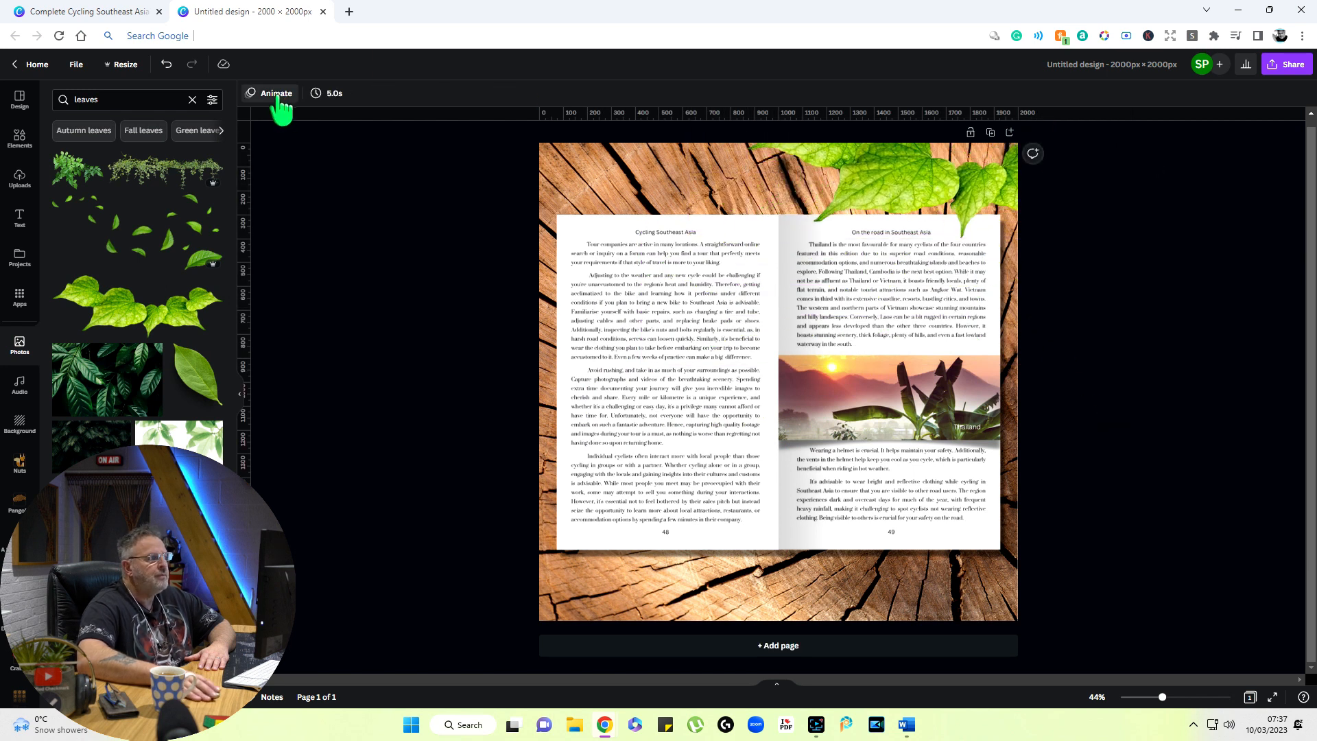
# Open the Shadows effects for the green leaves image.
pyautogui.click(922, 189)
pyautogui.click(269, 95)
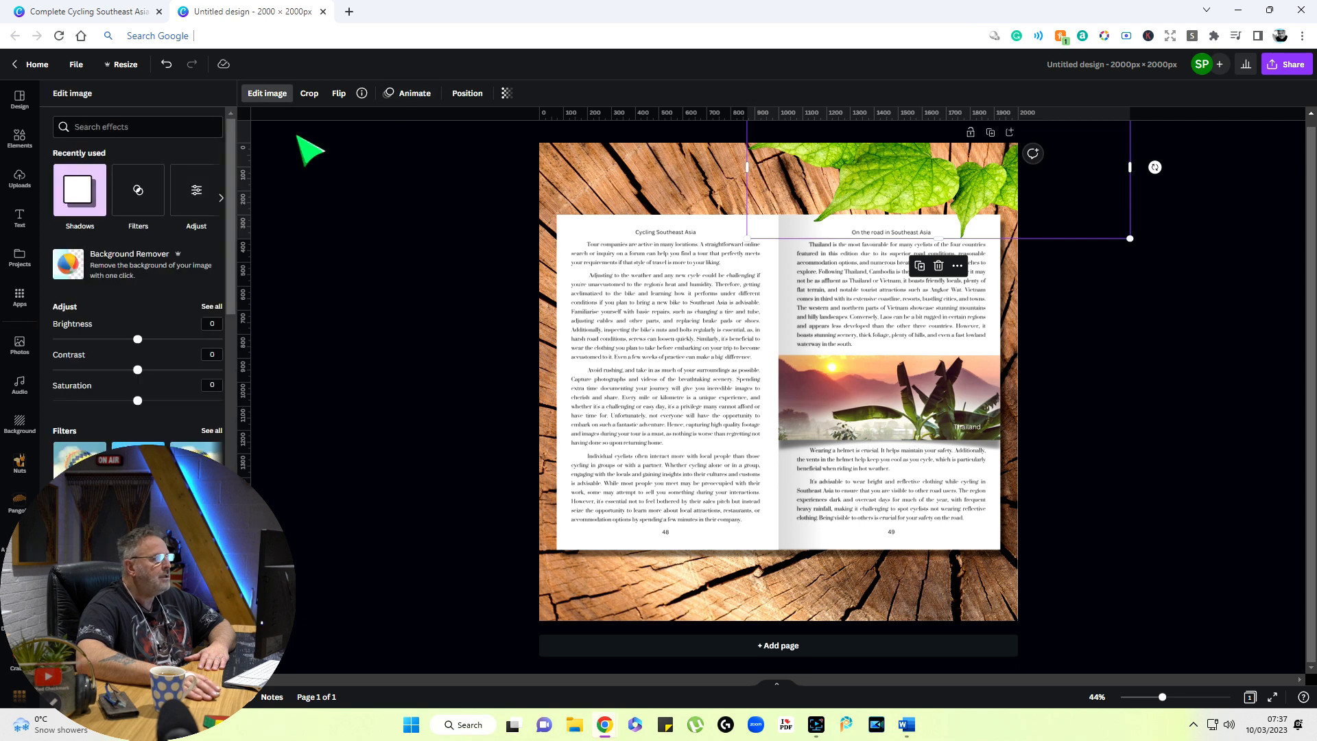
pyautogui.click(96, 200)
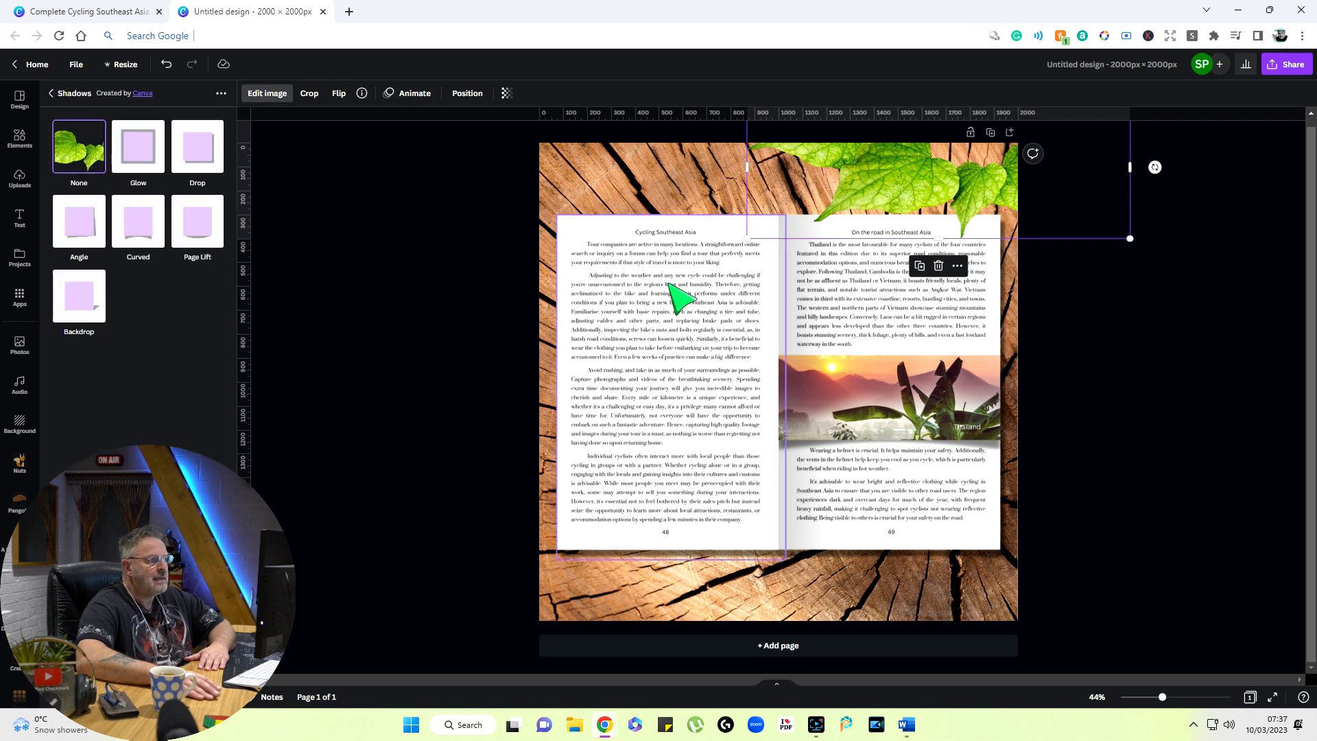